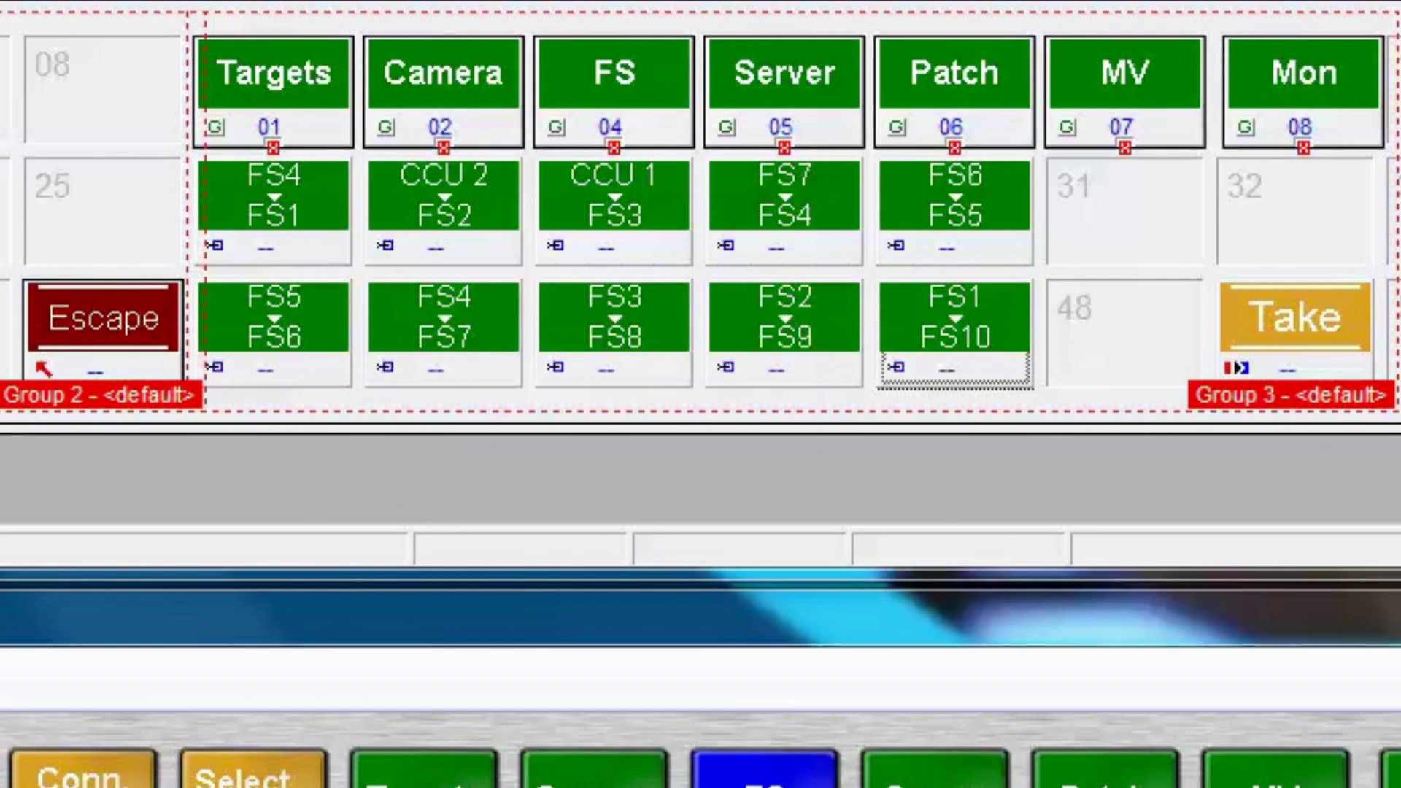
pyautogui.rightClick(216, 239)
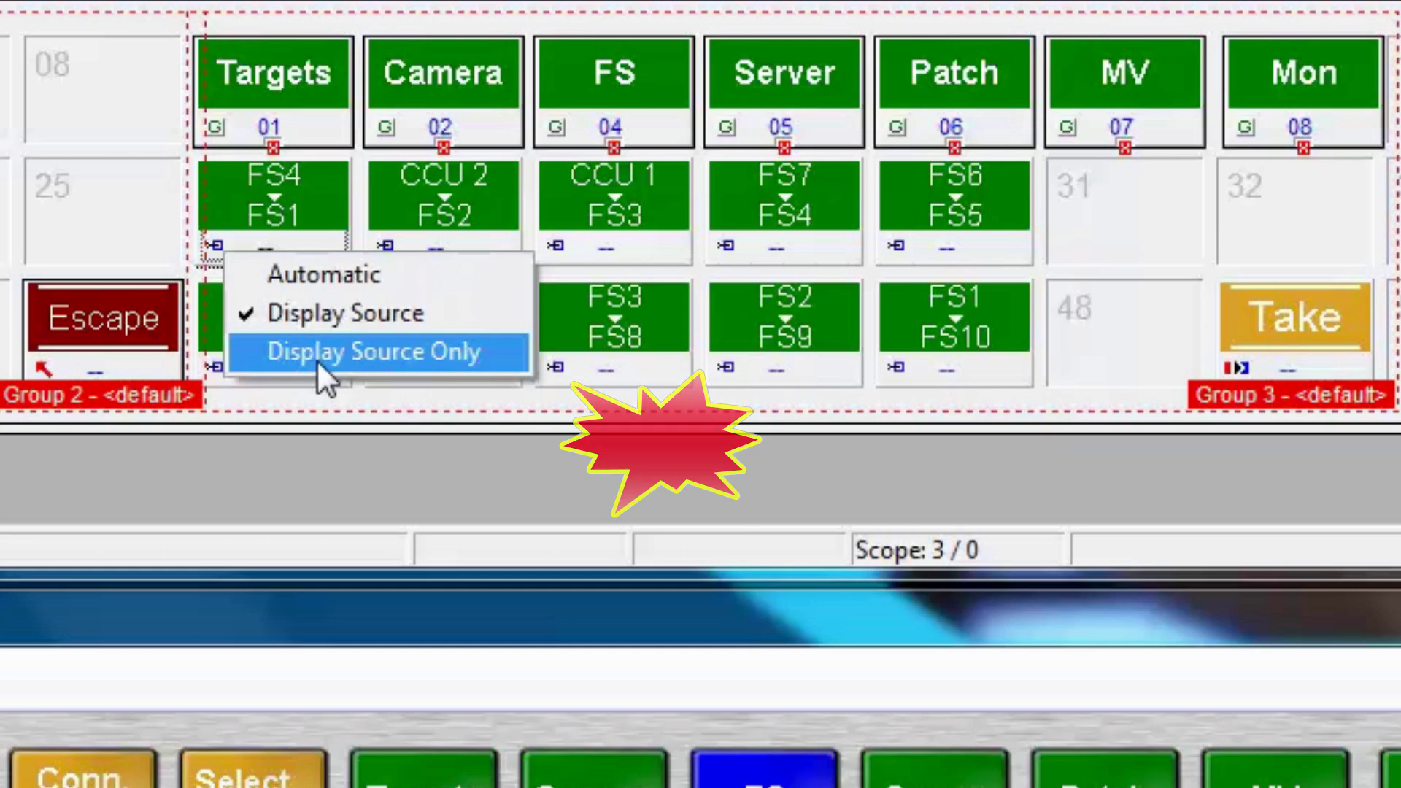
pyautogui.click(316, 360)
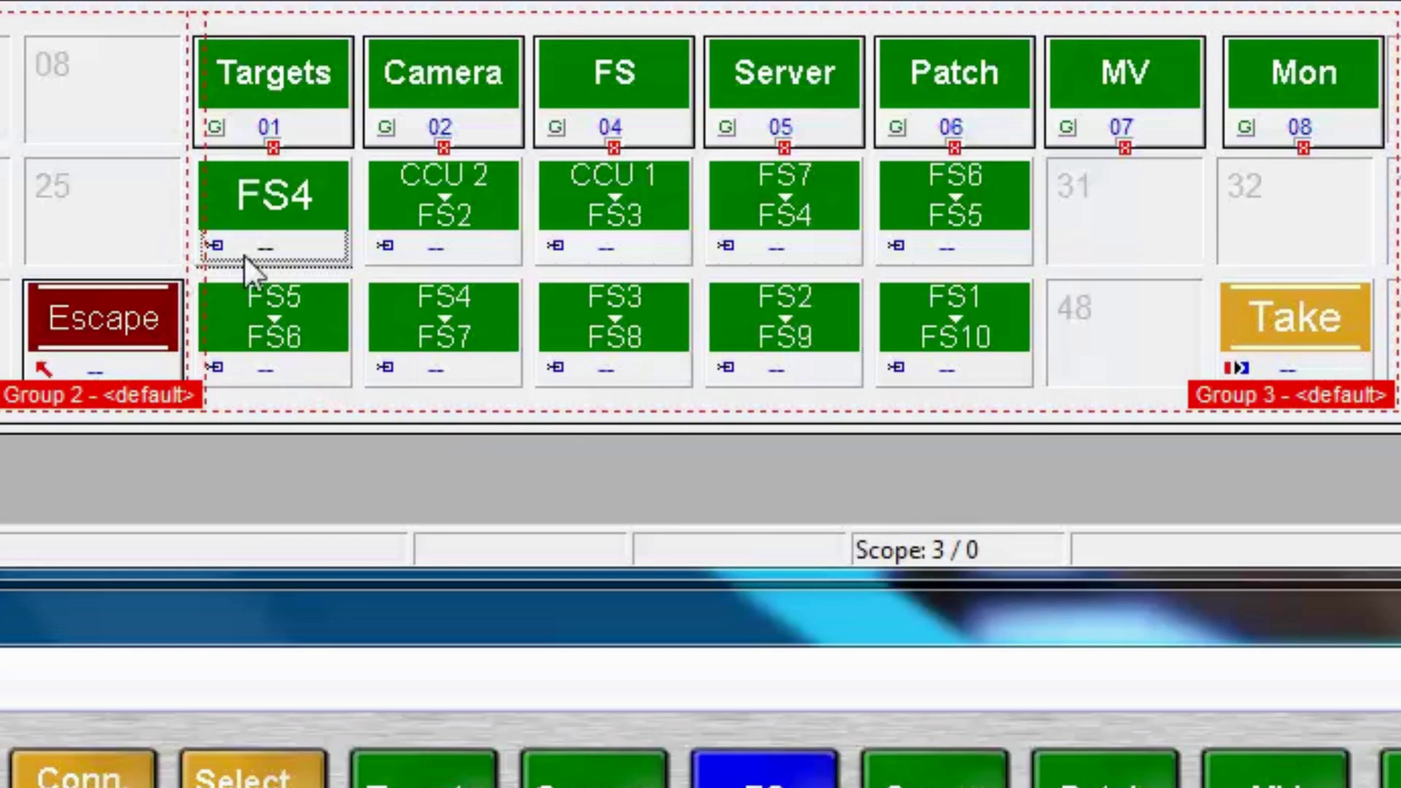
pyautogui.rightClick(221, 255)
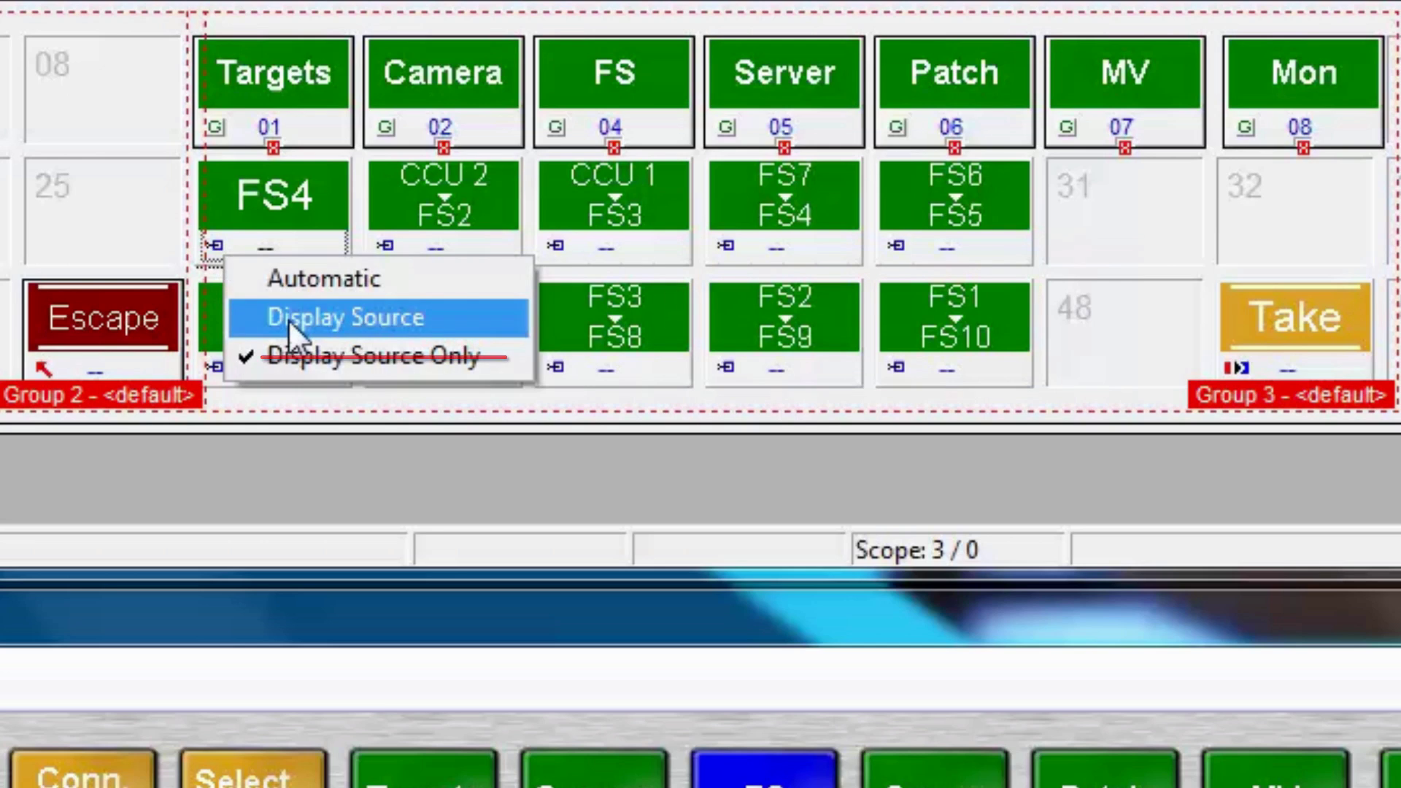
pyautogui.click(288, 319)
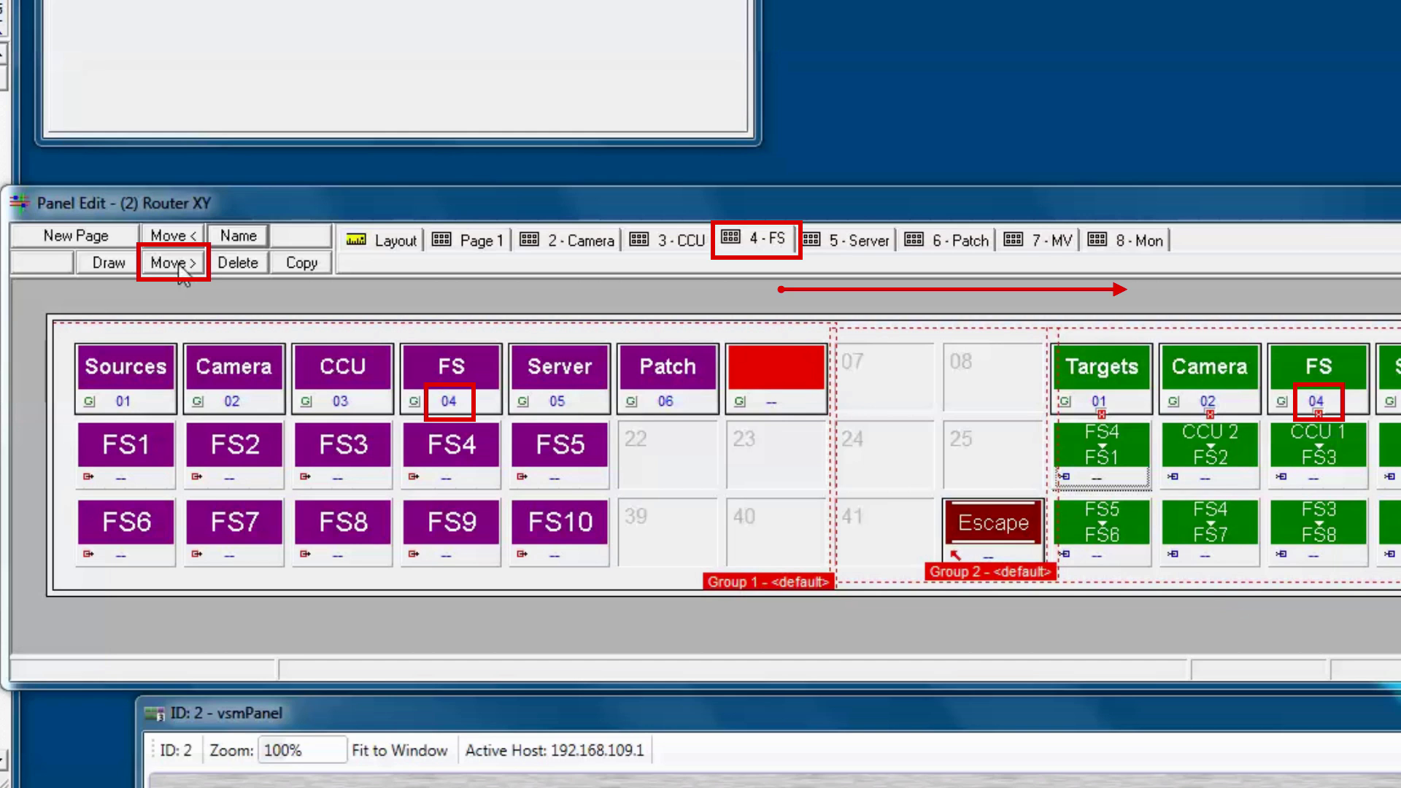
# - Move the FS page four positions later so its tab reads 8 - FS, after Mon
pyautogui.click(181, 264)
pyautogui.click(180, 264)
pyautogui.click(181, 264)
pyautogui.click(180, 264)
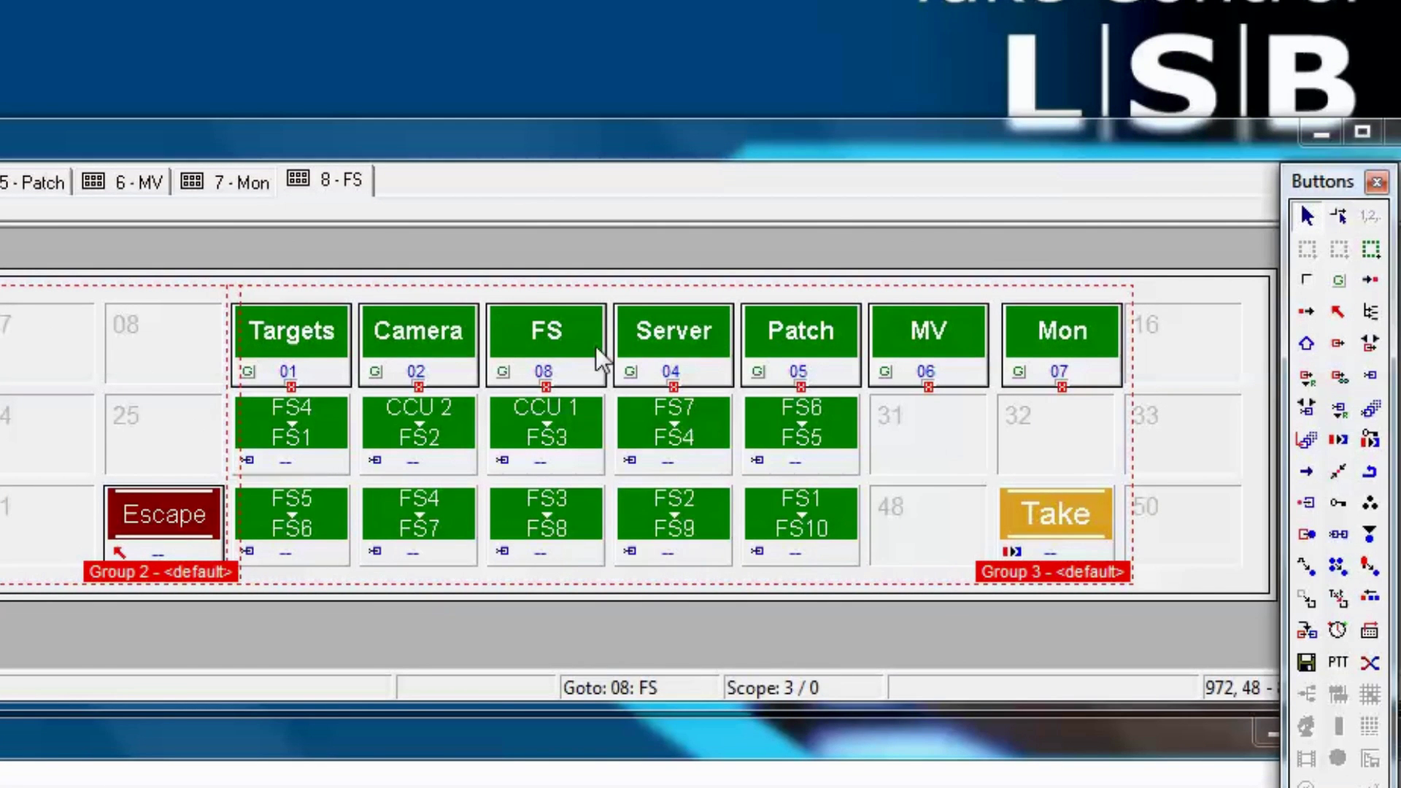
# - Set target buttons FS1 through FS5 on the FS page to display only their names
pyautogui.click(551, 340)
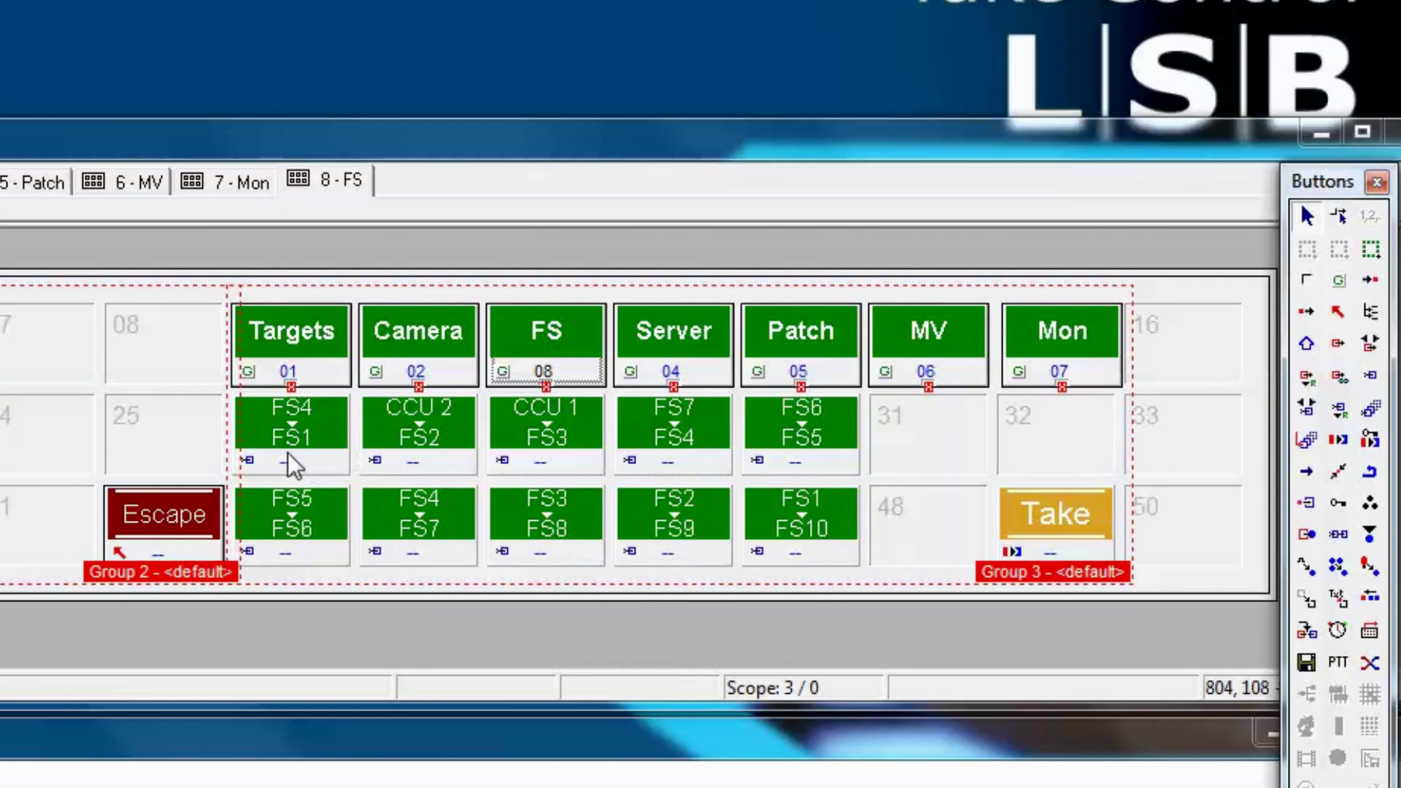
pyautogui.rightClick(251, 461)
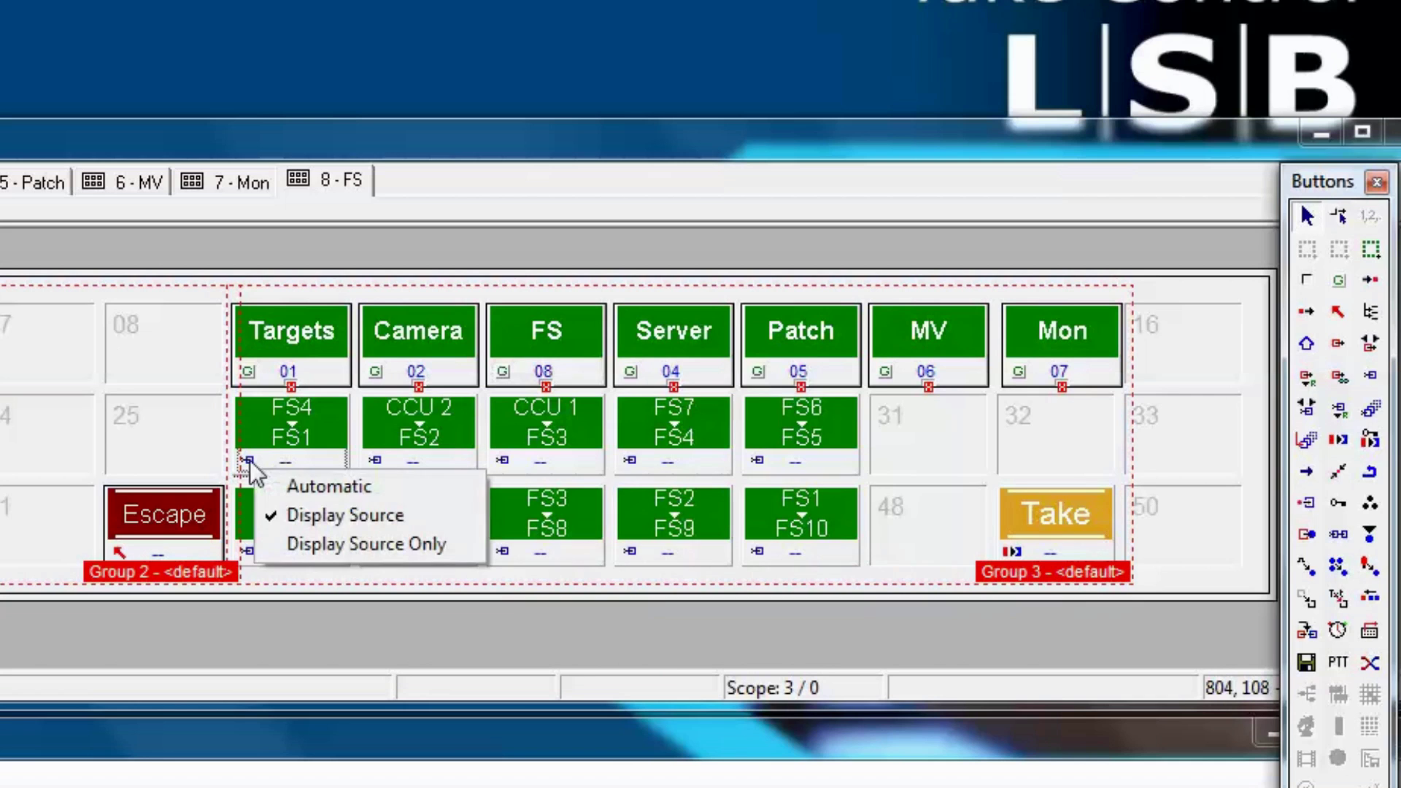
pyautogui.click(306, 513)
pyautogui.rightClick(374, 462)
pyautogui.click(409, 513)
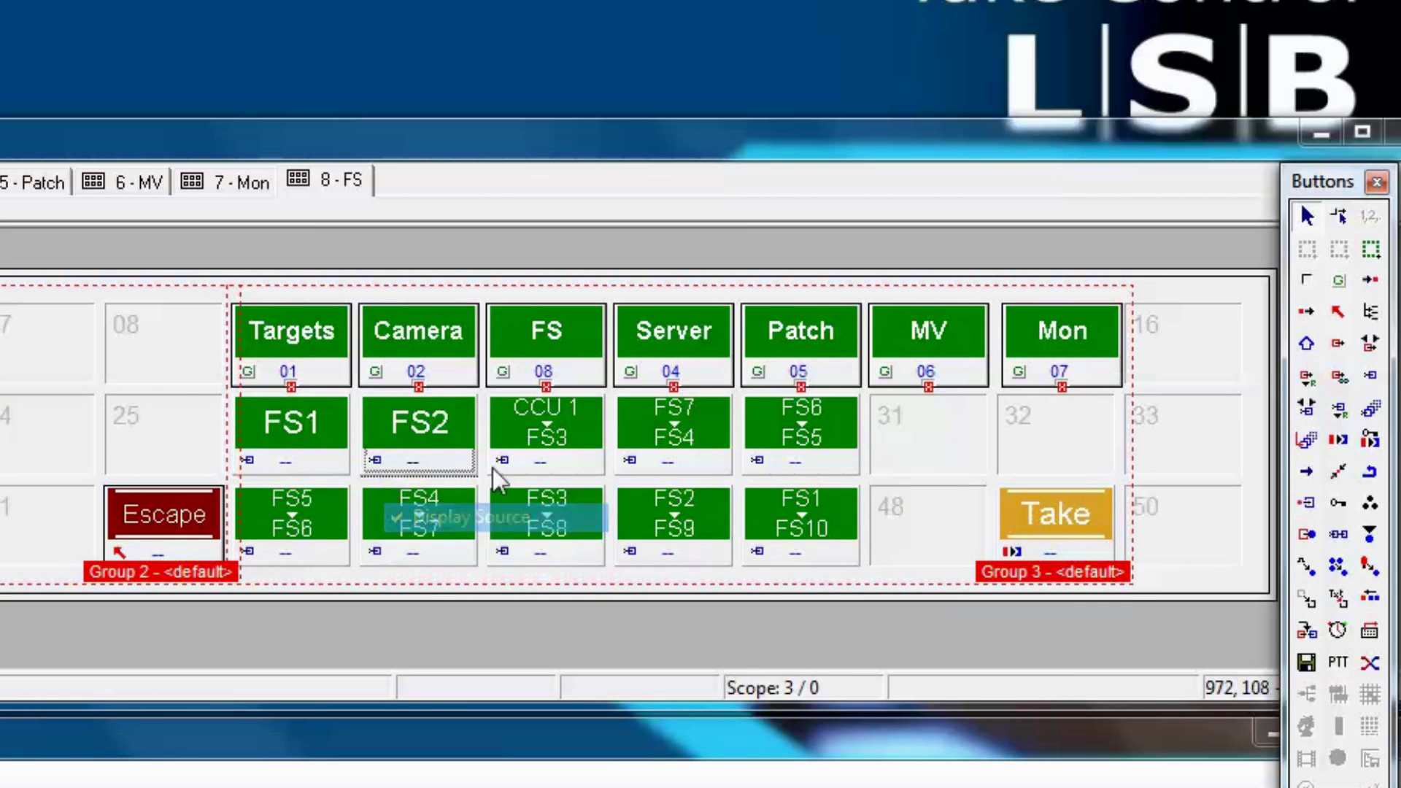
pyautogui.rightClick(504, 462)
pyautogui.click(568, 518)
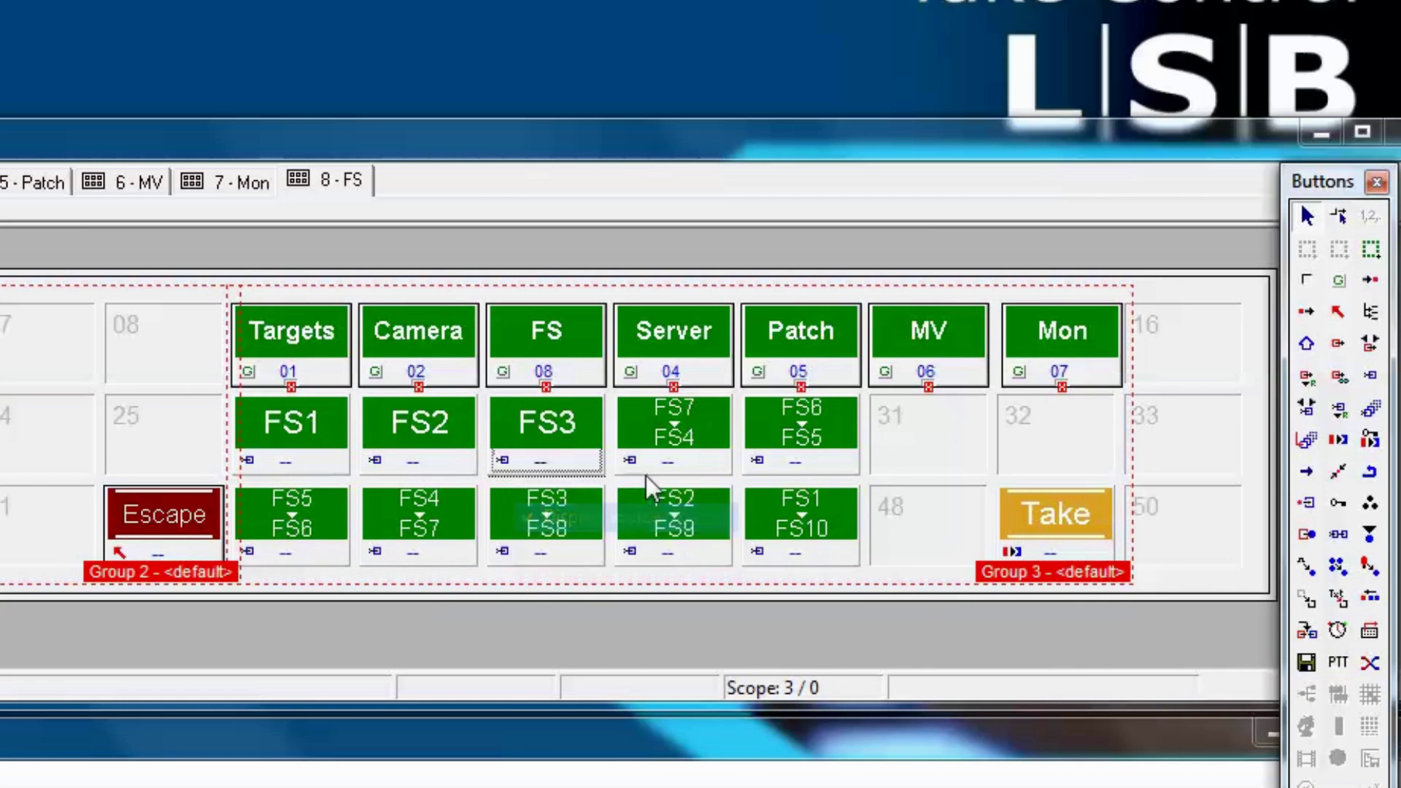
pyautogui.rightClick(642, 462)
pyautogui.click(689, 517)
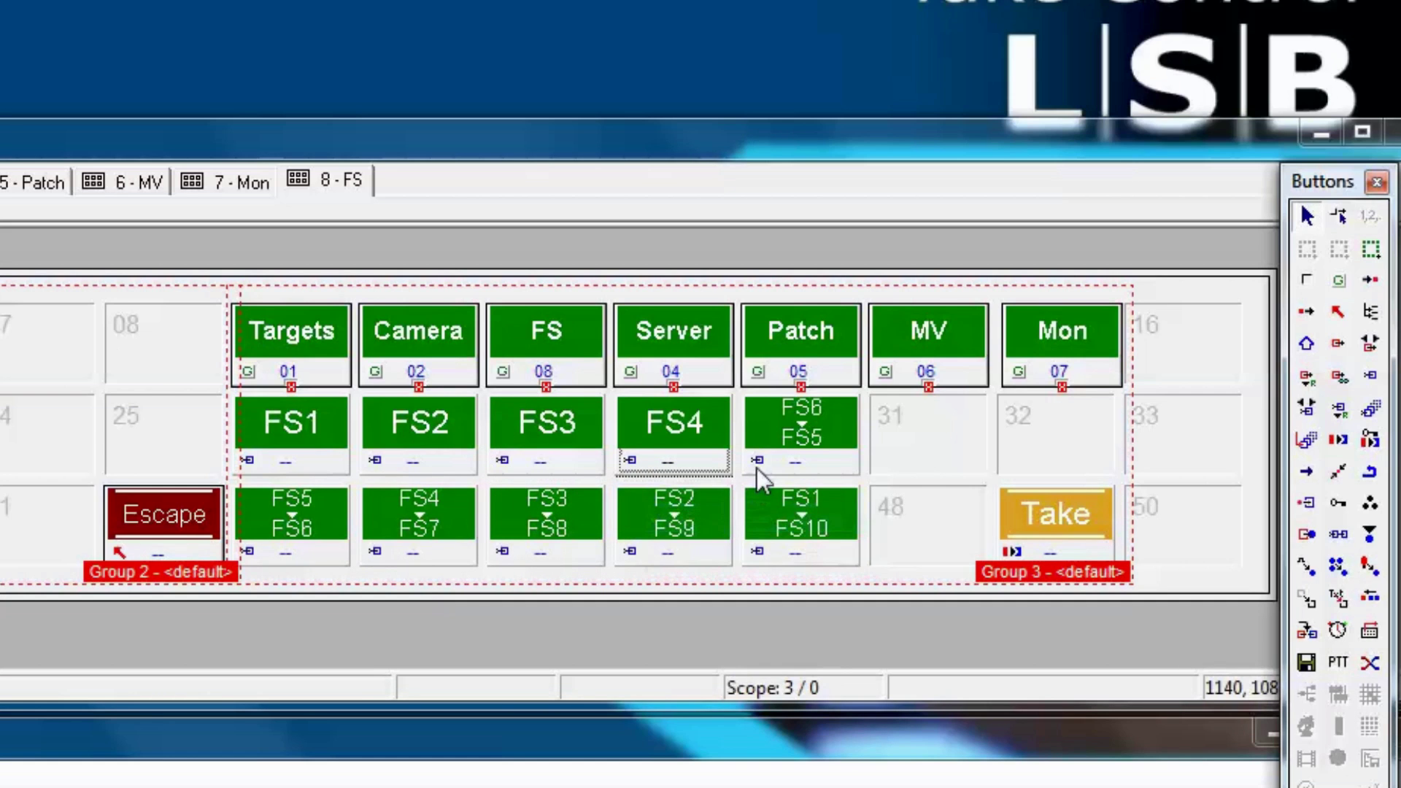
pyautogui.rightClick(757, 467)
pyautogui.click(793, 525)
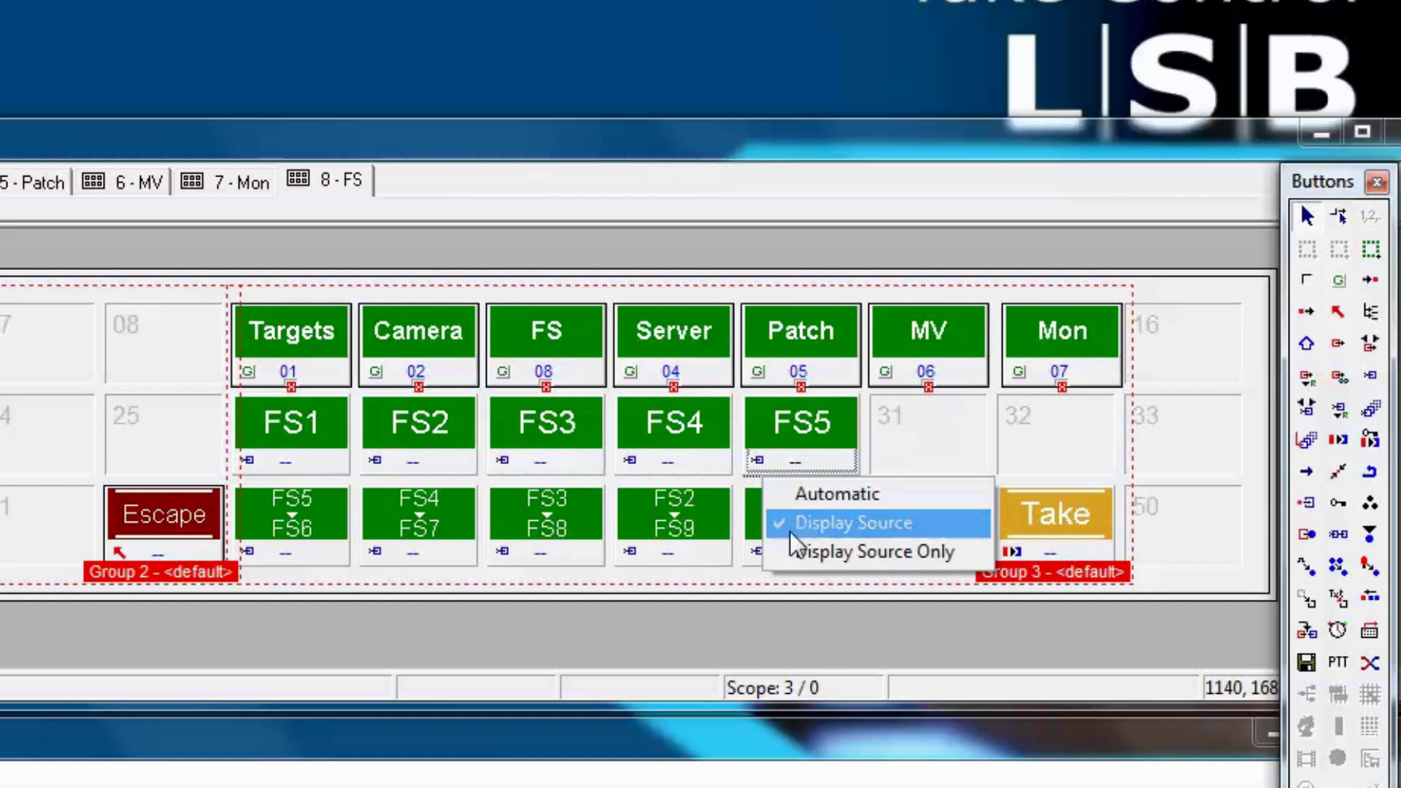
# - Set target buttons FS6 through FS10 to display only their names
pyautogui.rightClick(247, 544)
pyautogui.click(297, 597)
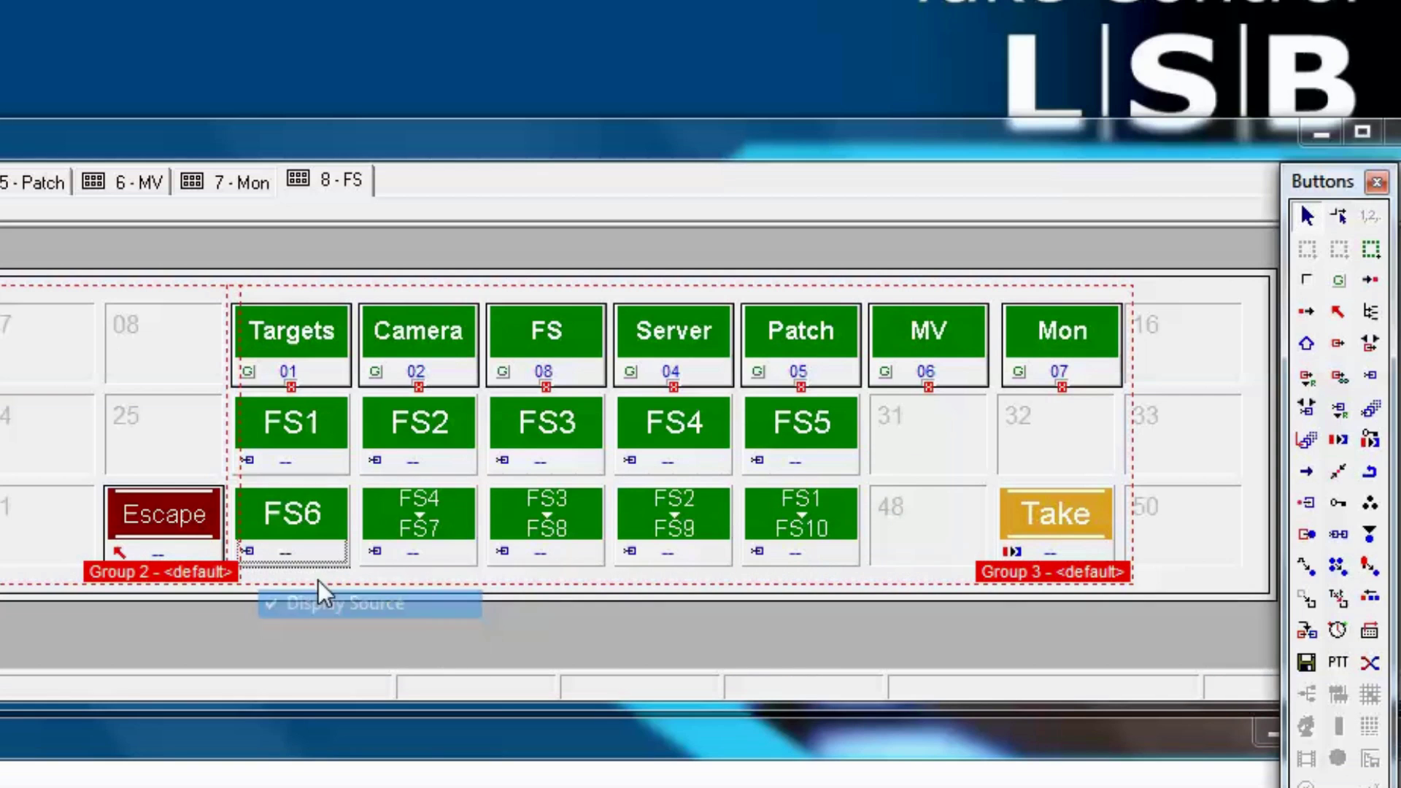
pyautogui.rightClick(378, 556)
pyautogui.click(430, 615)
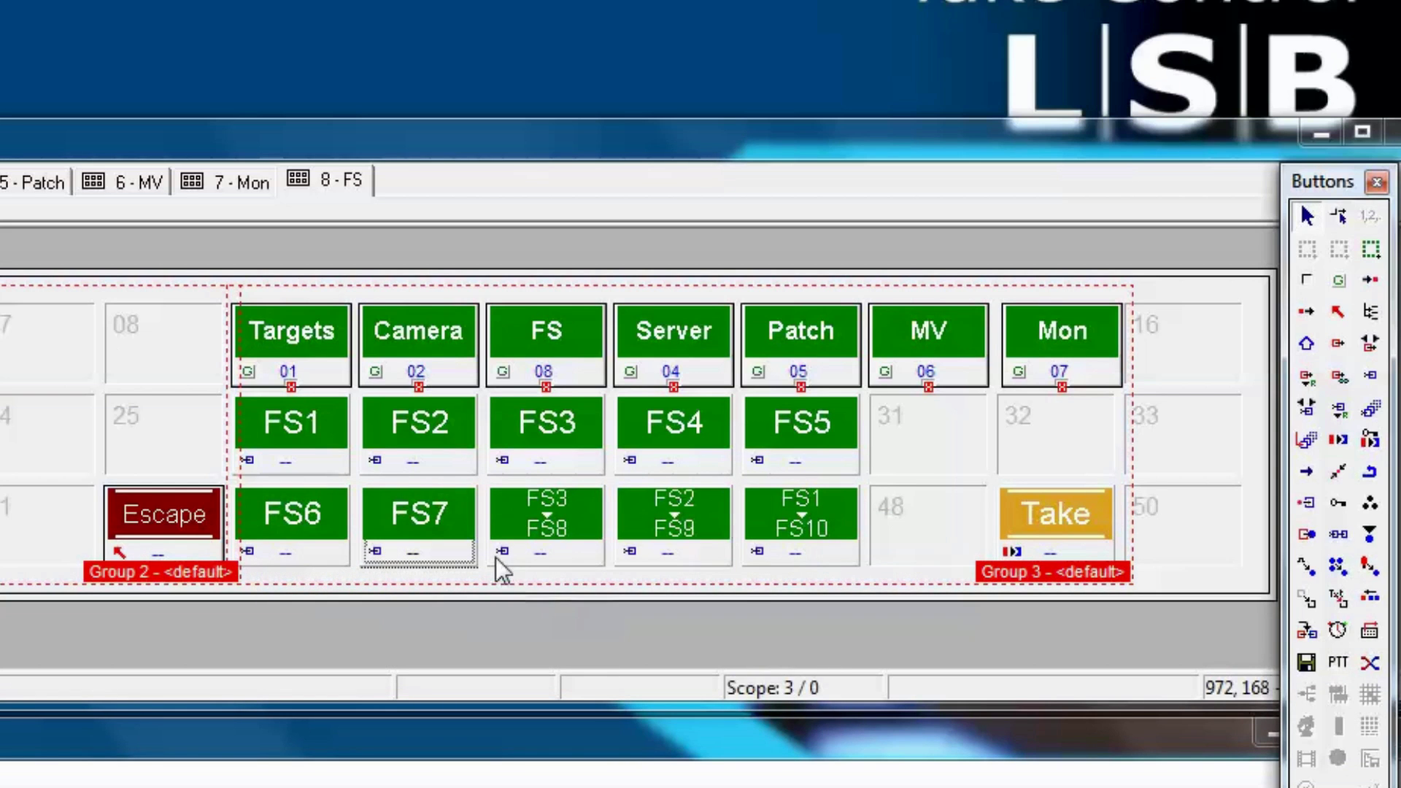
pyautogui.rightClick(503, 553)
pyautogui.click(554, 606)
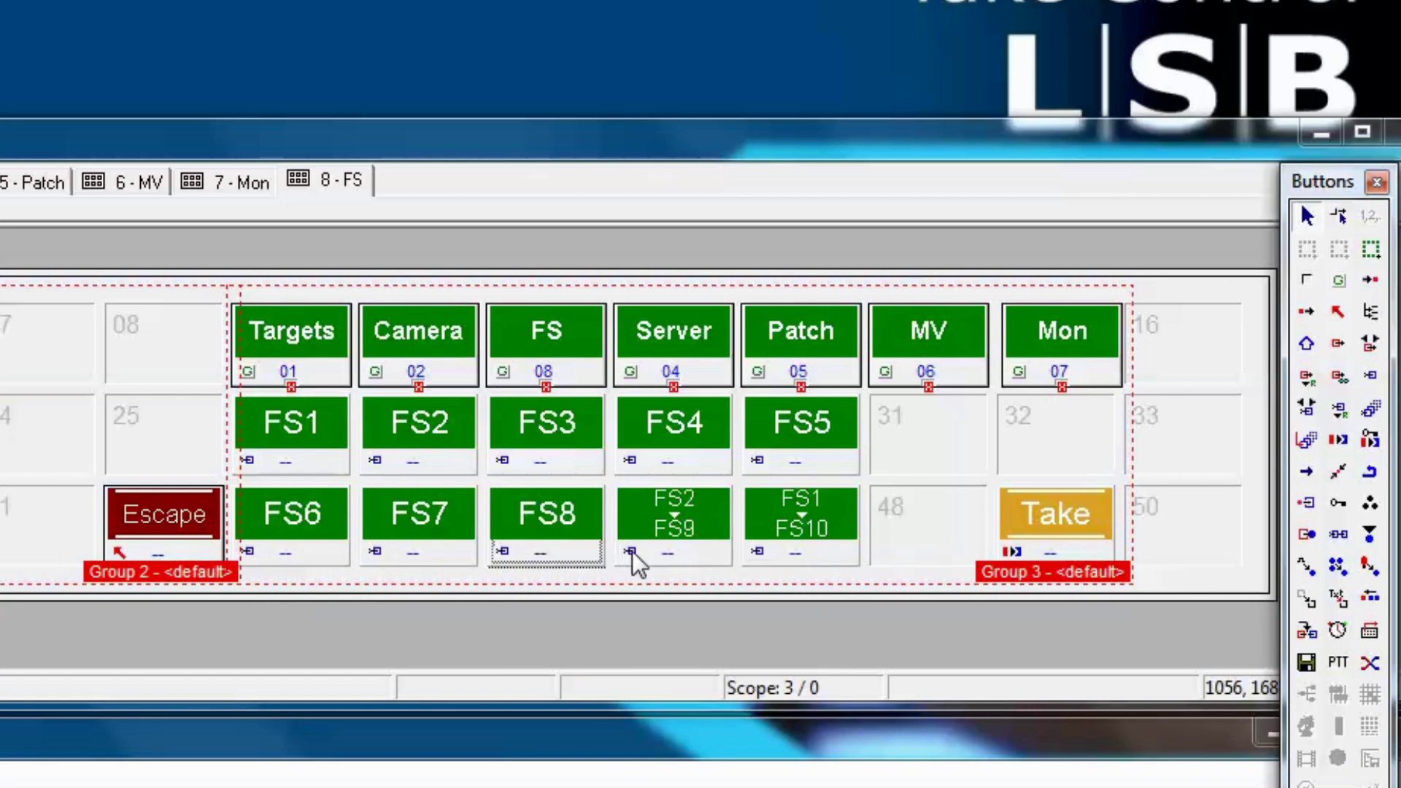
pyautogui.rightClick(630, 551)
pyautogui.click(670, 603)
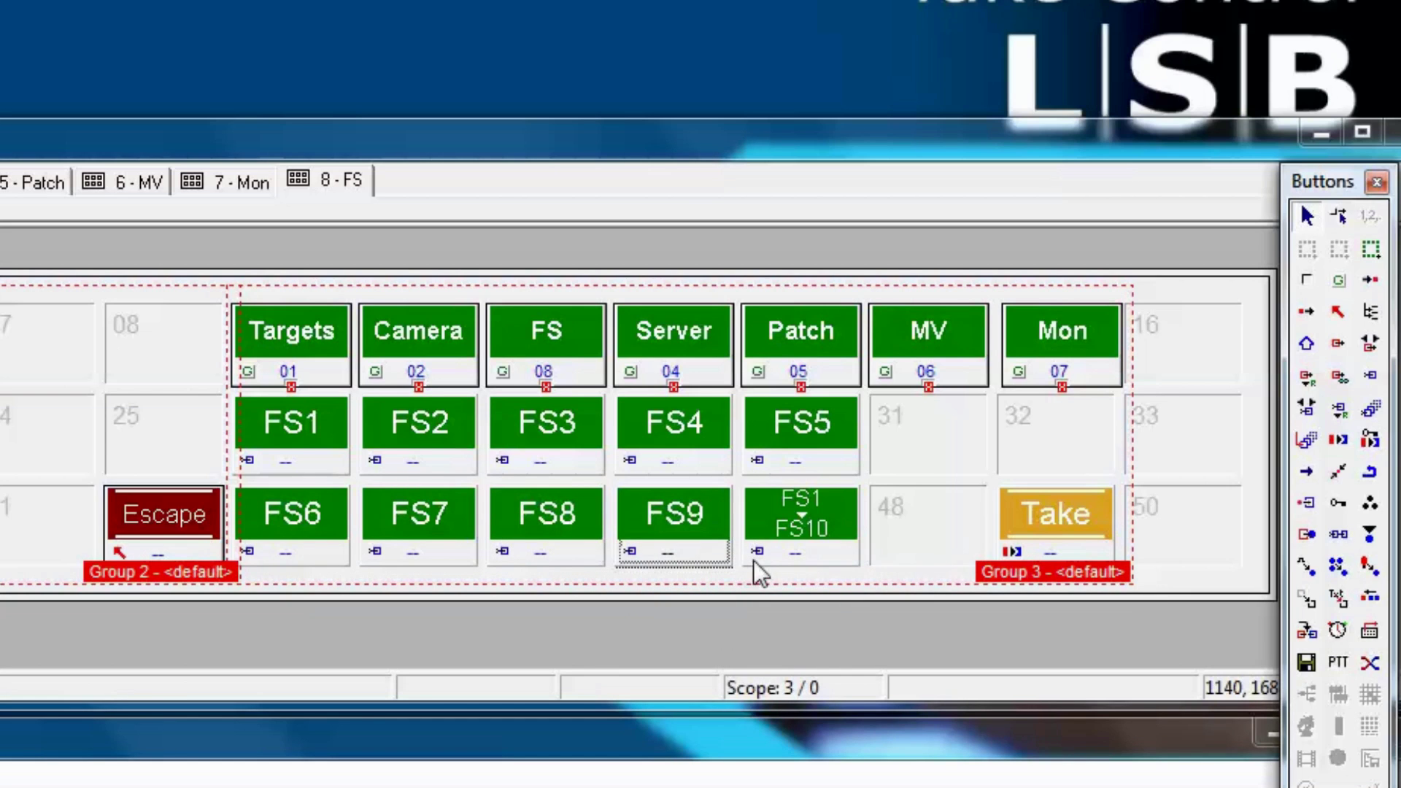
pyautogui.rightClick(761, 556)
pyautogui.click(807, 616)
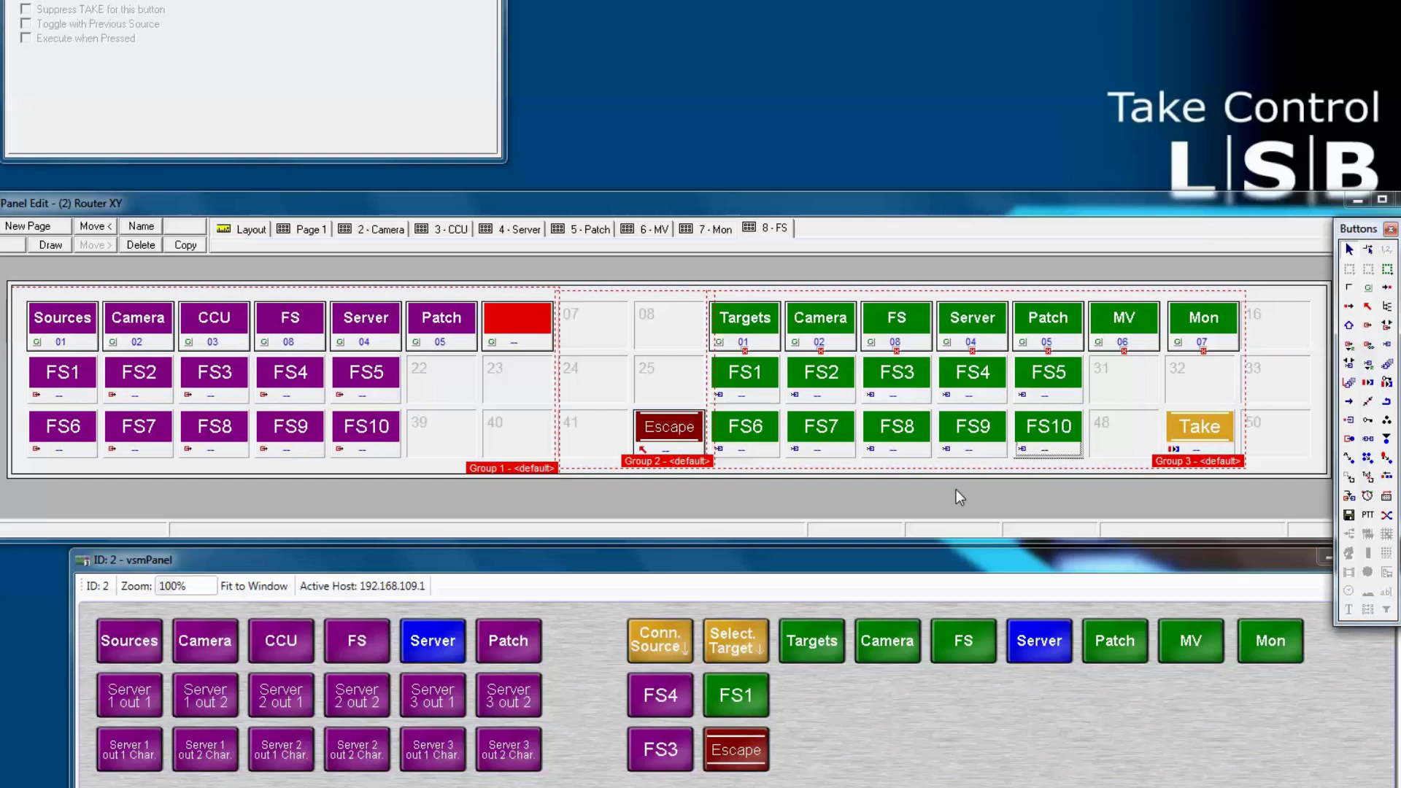
# - On the live vsmPanel, open the FS page and select targets FS1 and FS2 to view their sources
pyautogui.click(977, 645)
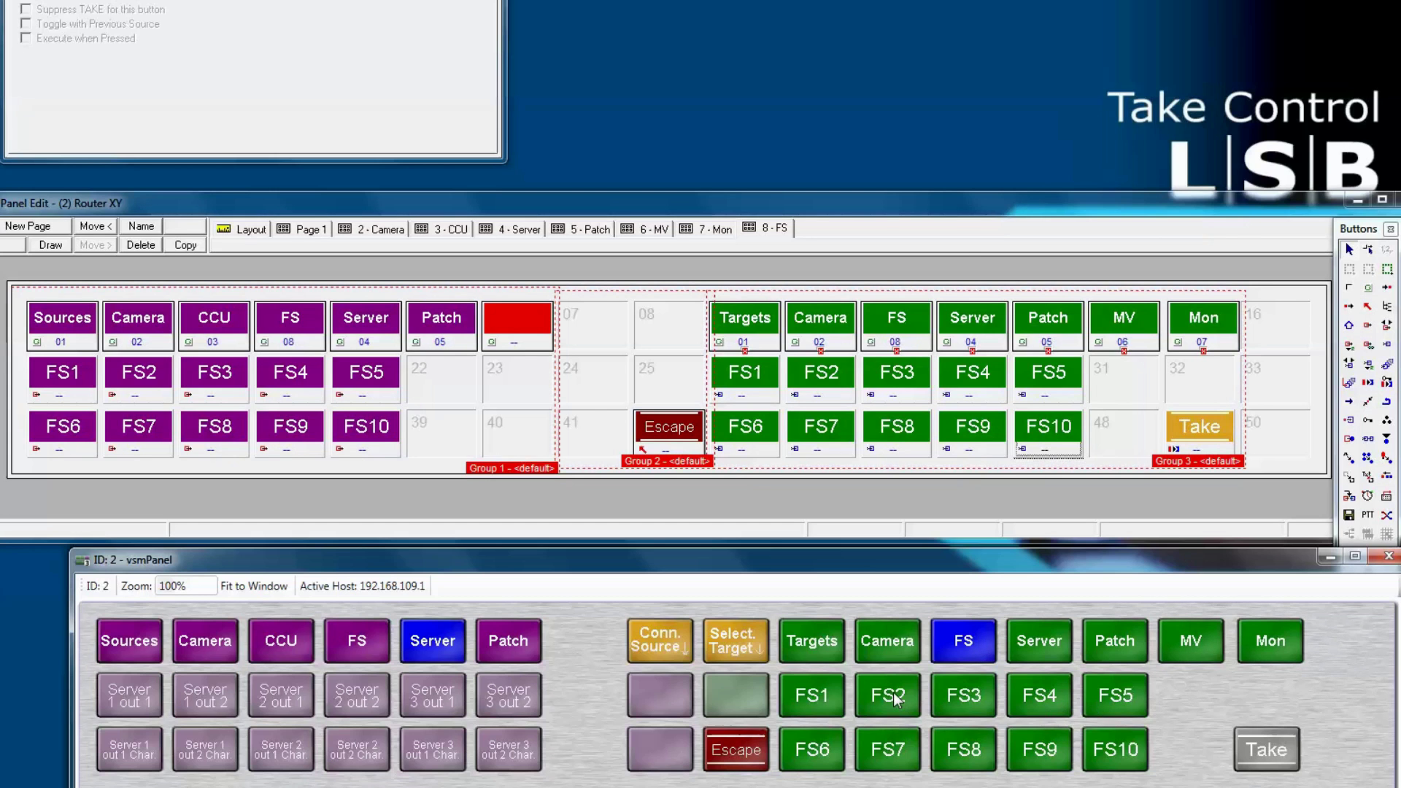
pyautogui.click(839, 699)
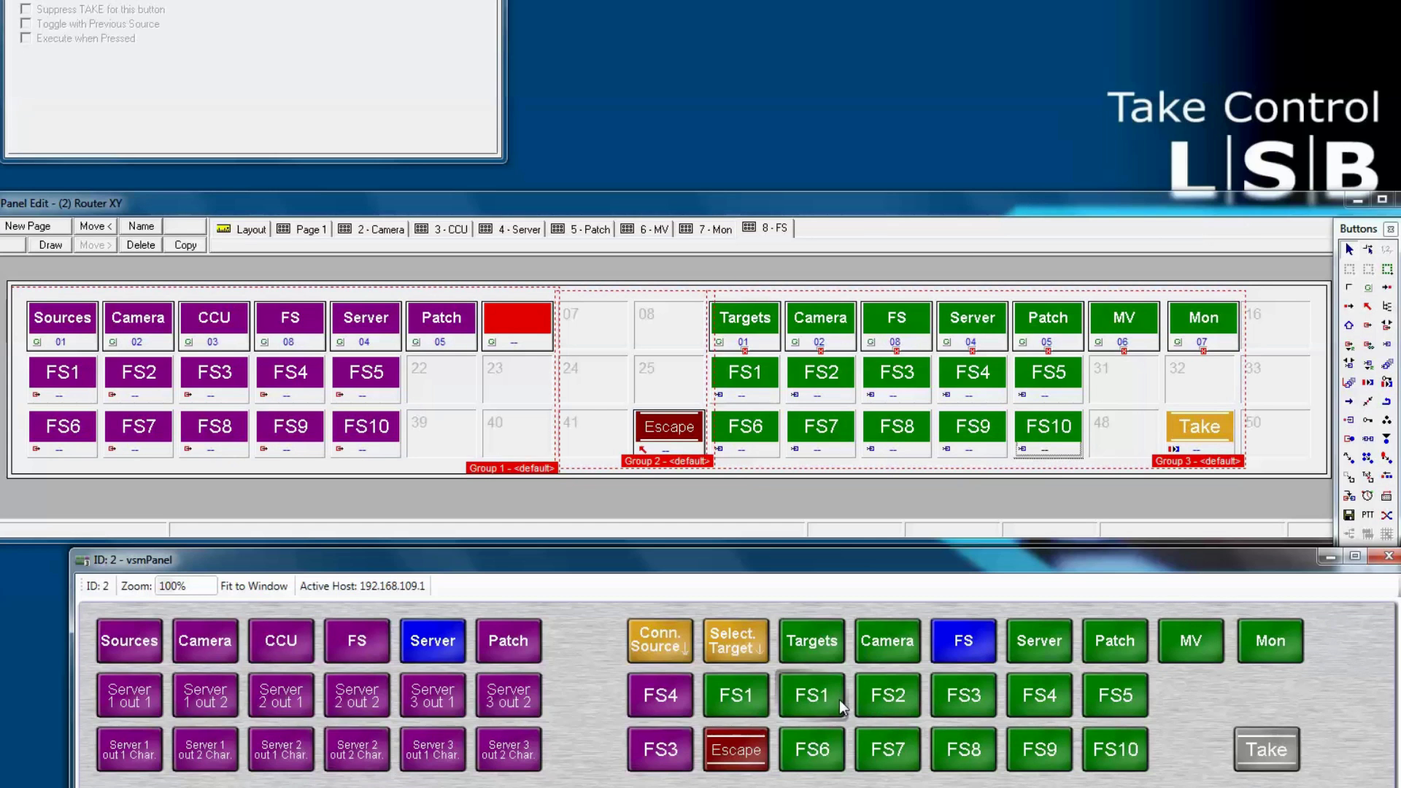
pyautogui.click(879, 697)
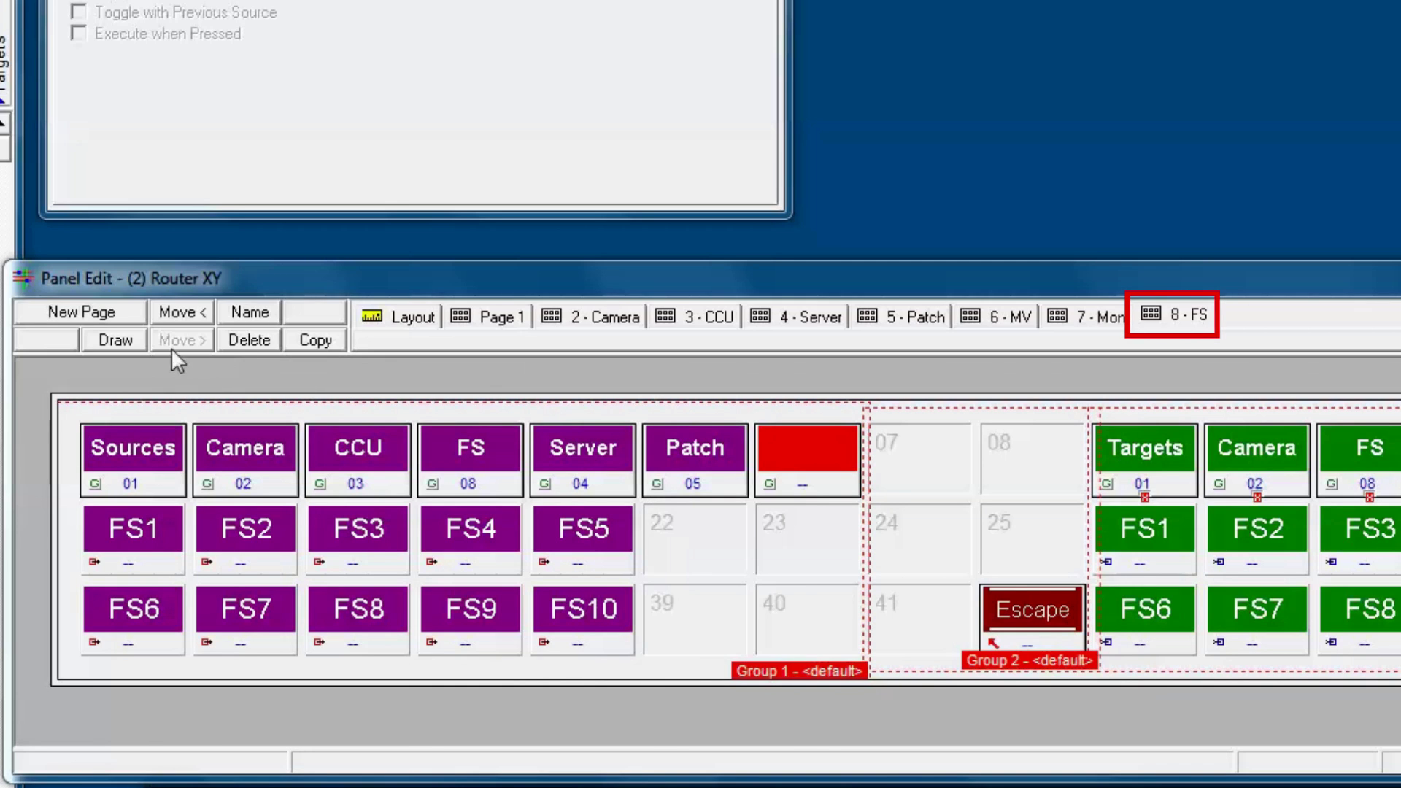
# - Copy the 8 - FS page into a new Page 9 and switch to it
pyautogui.click(324, 347)
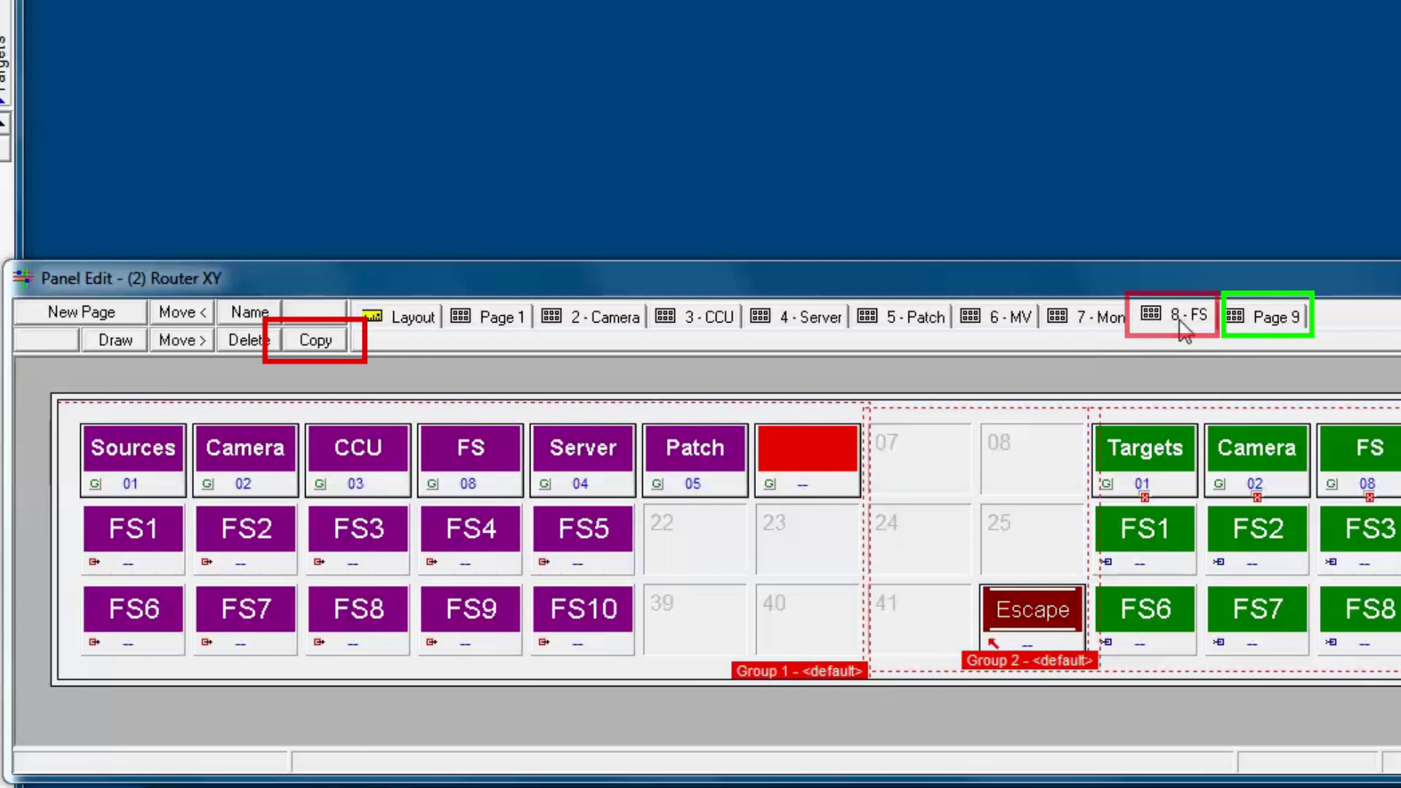
pyautogui.click(1253, 315)
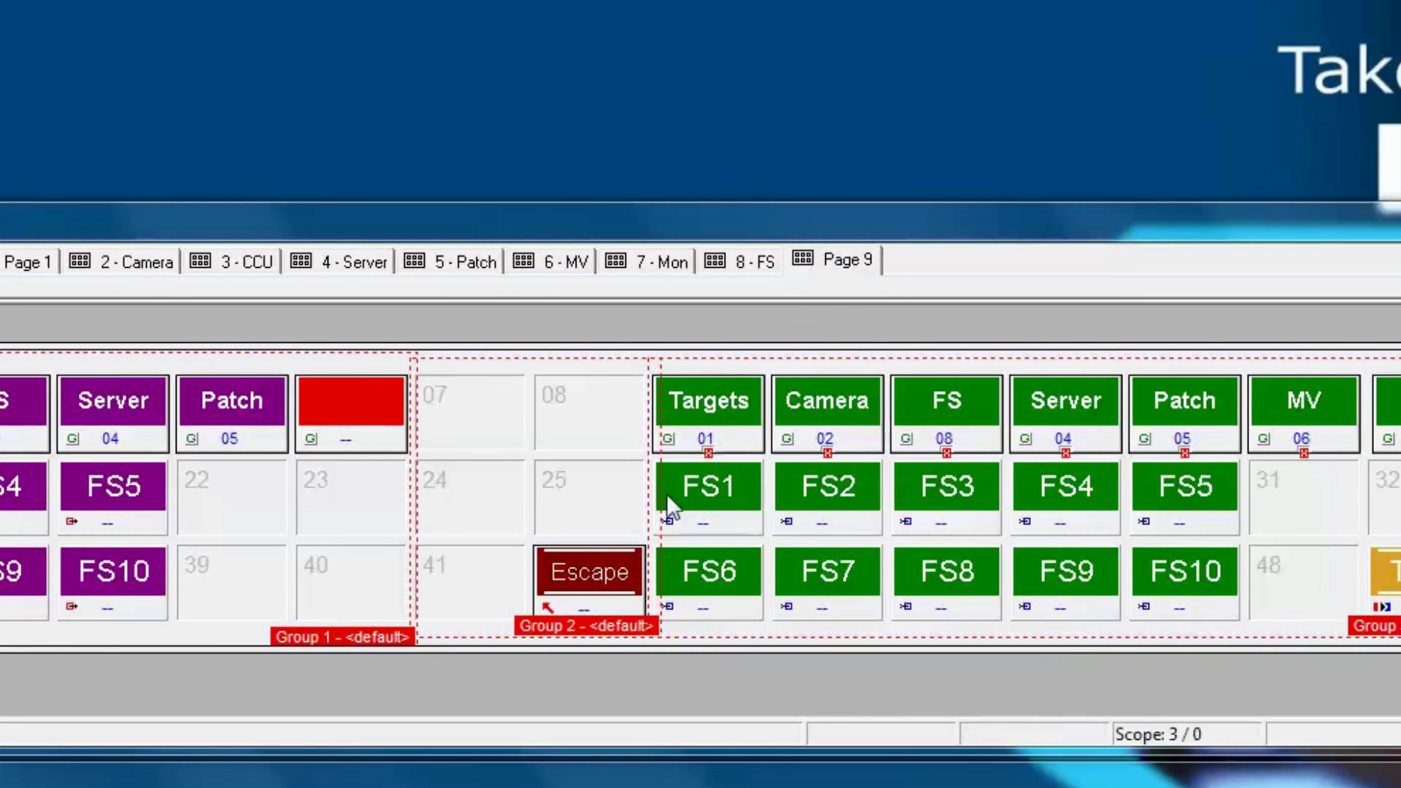
# - Make the FS1 through FS5 buttons on Page 9 show only their routed source
pyautogui.click(664, 523)
pyautogui.click(724, 601)
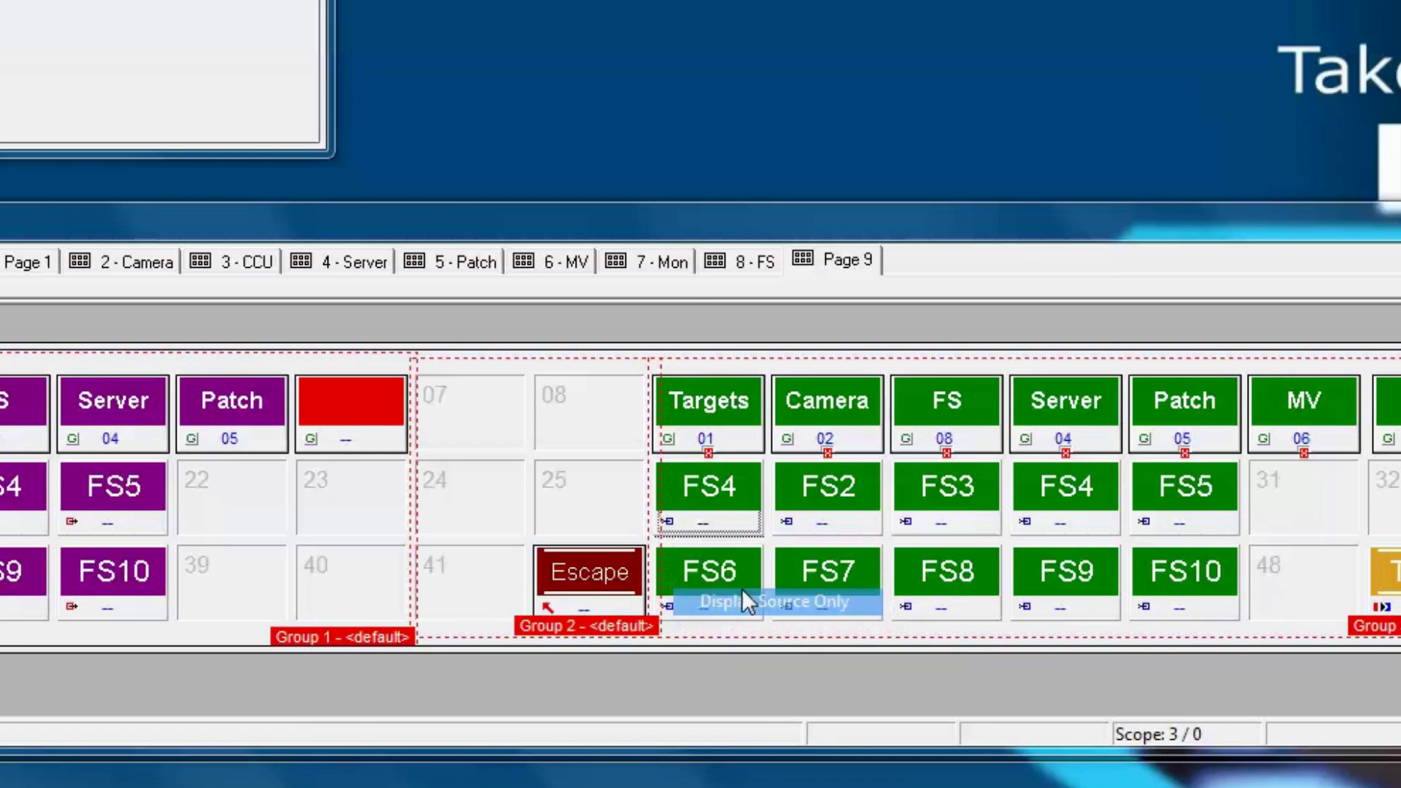
pyautogui.click(786, 522)
pyautogui.click(882, 601)
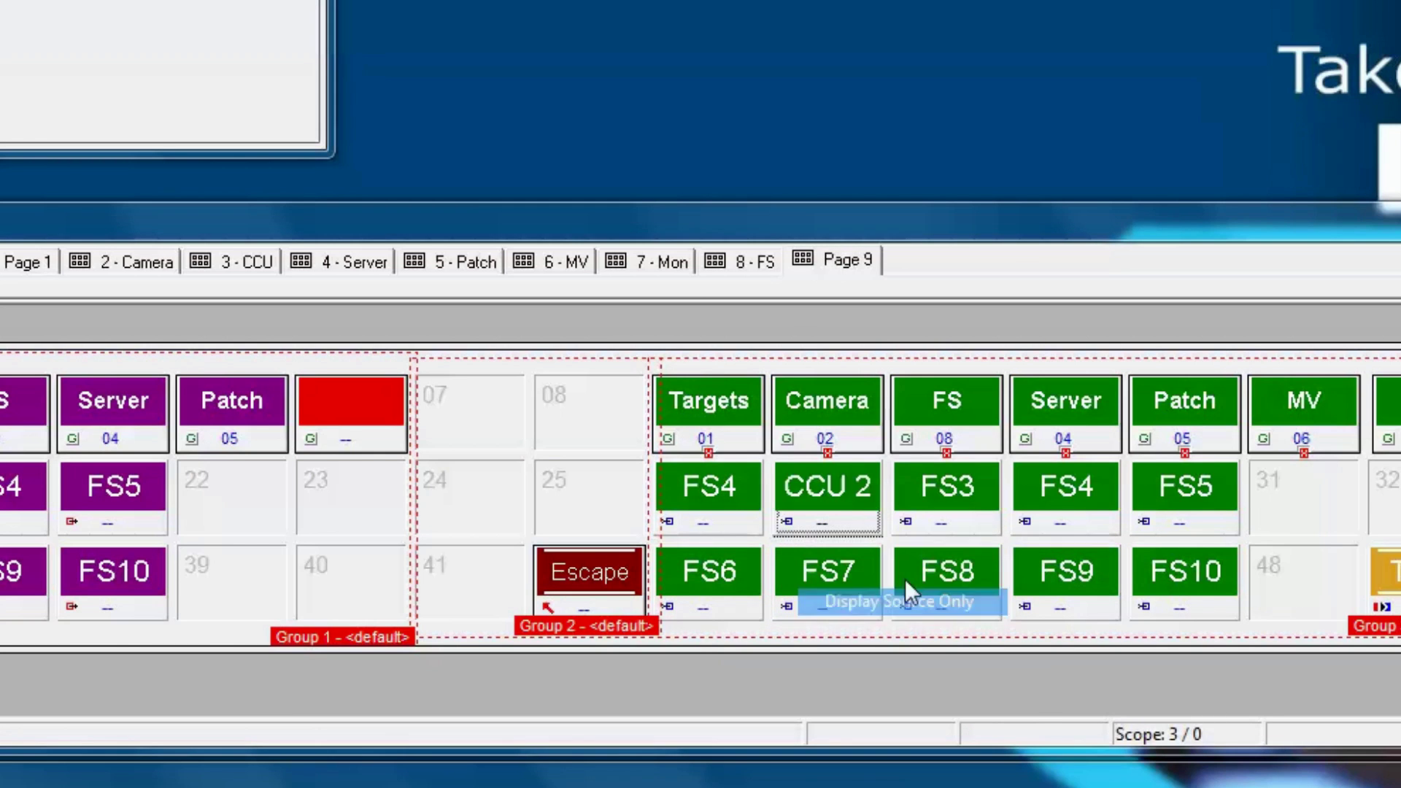
pyautogui.click(905, 521)
pyautogui.click(959, 595)
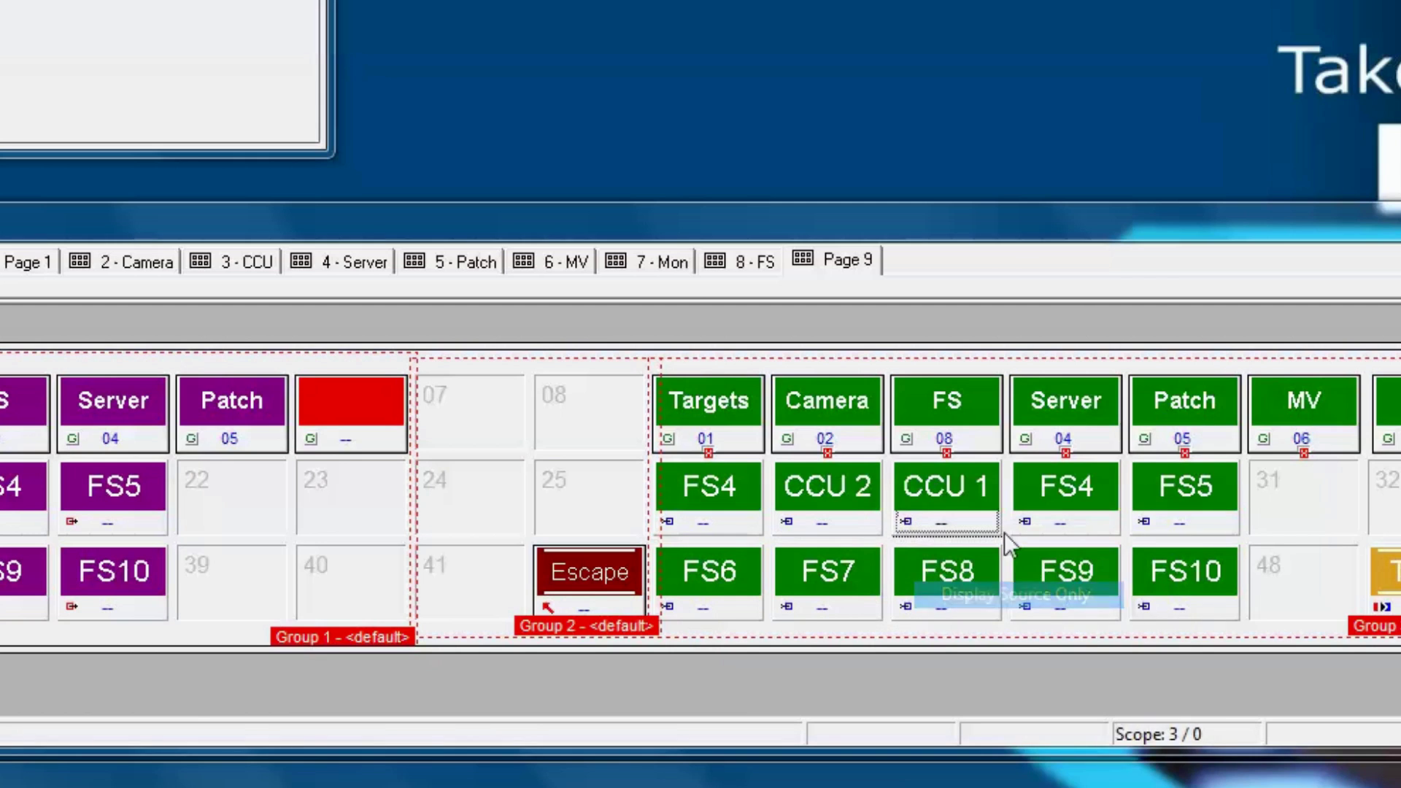
pyautogui.click(1023, 523)
pyautogui.click(1066, 602)
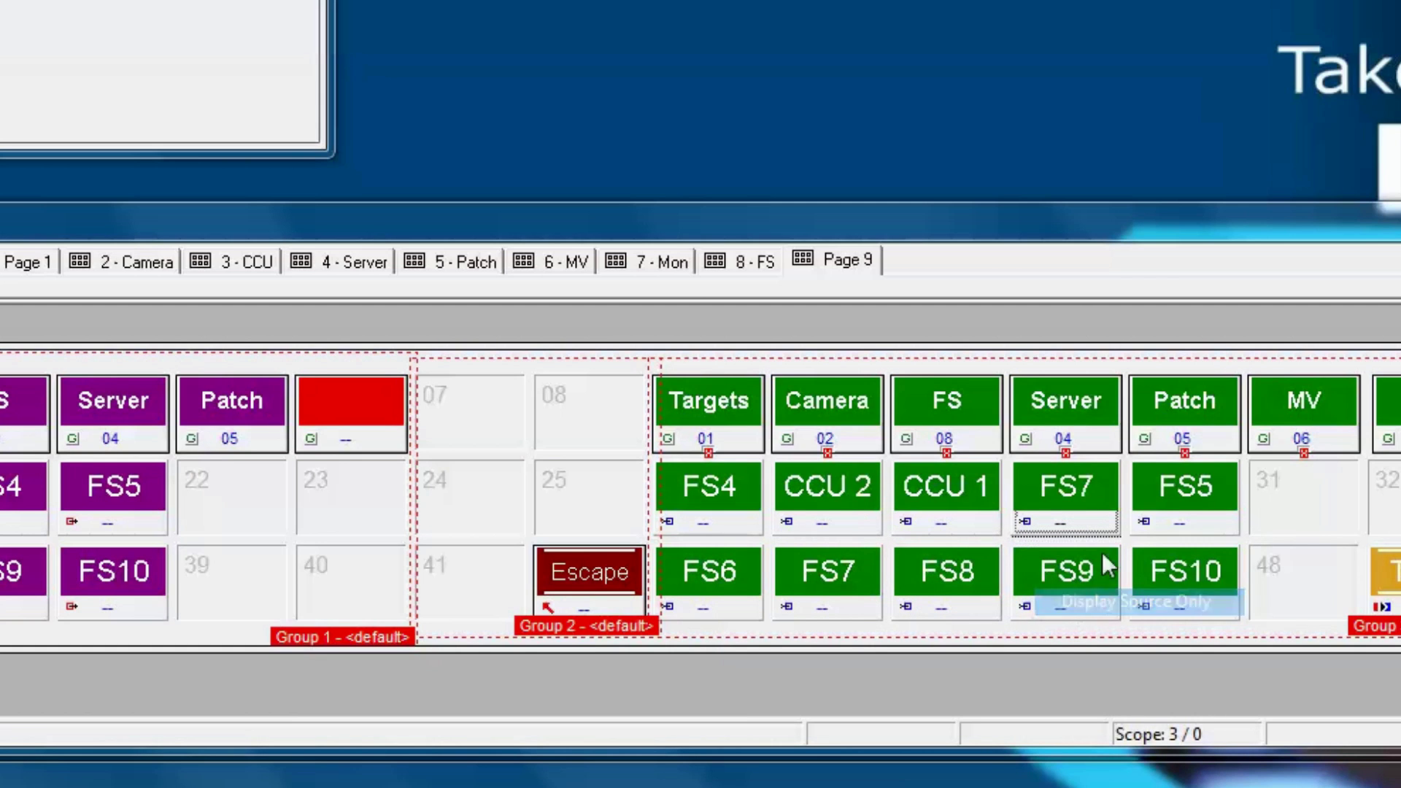
pyautogui.click(1143, 522)
pyautogui.click(1219, 600)
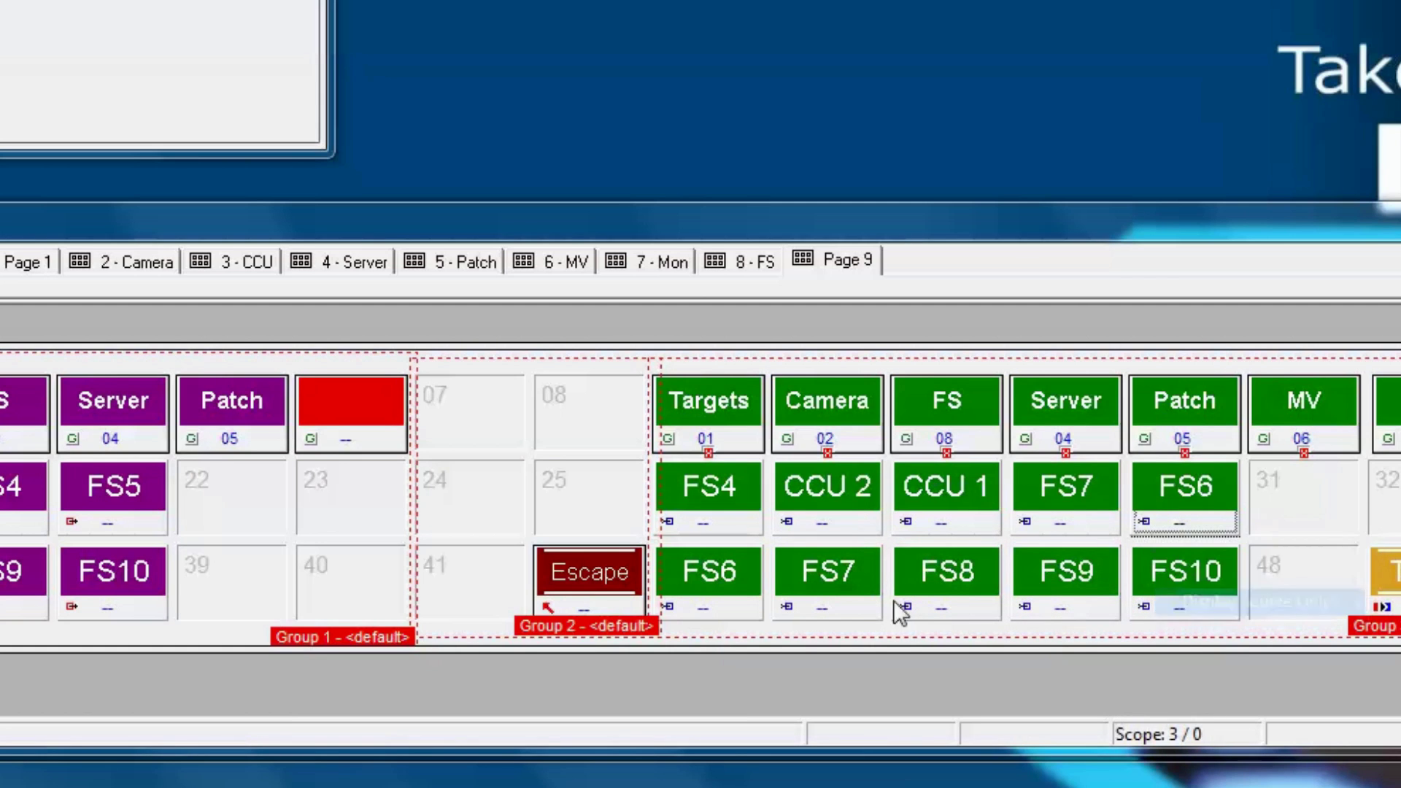
pyautogui.click(668, 606)
# - Make FS6 through FS10 show only their routed source, then return to the 8 - FS page
pyautogui.click(728, 689)
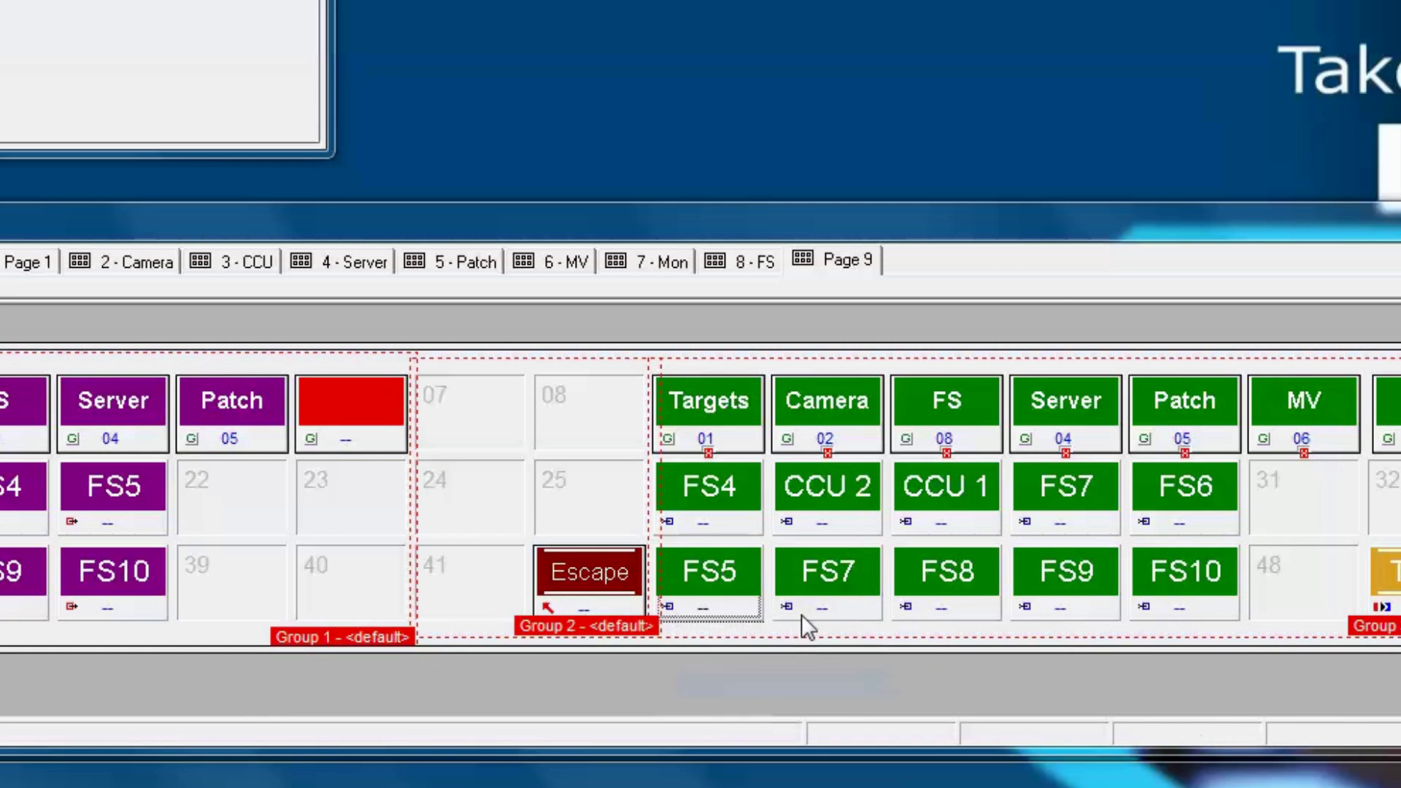
pyautogui.click(786, 607)
pyautogui.click(874, 684)
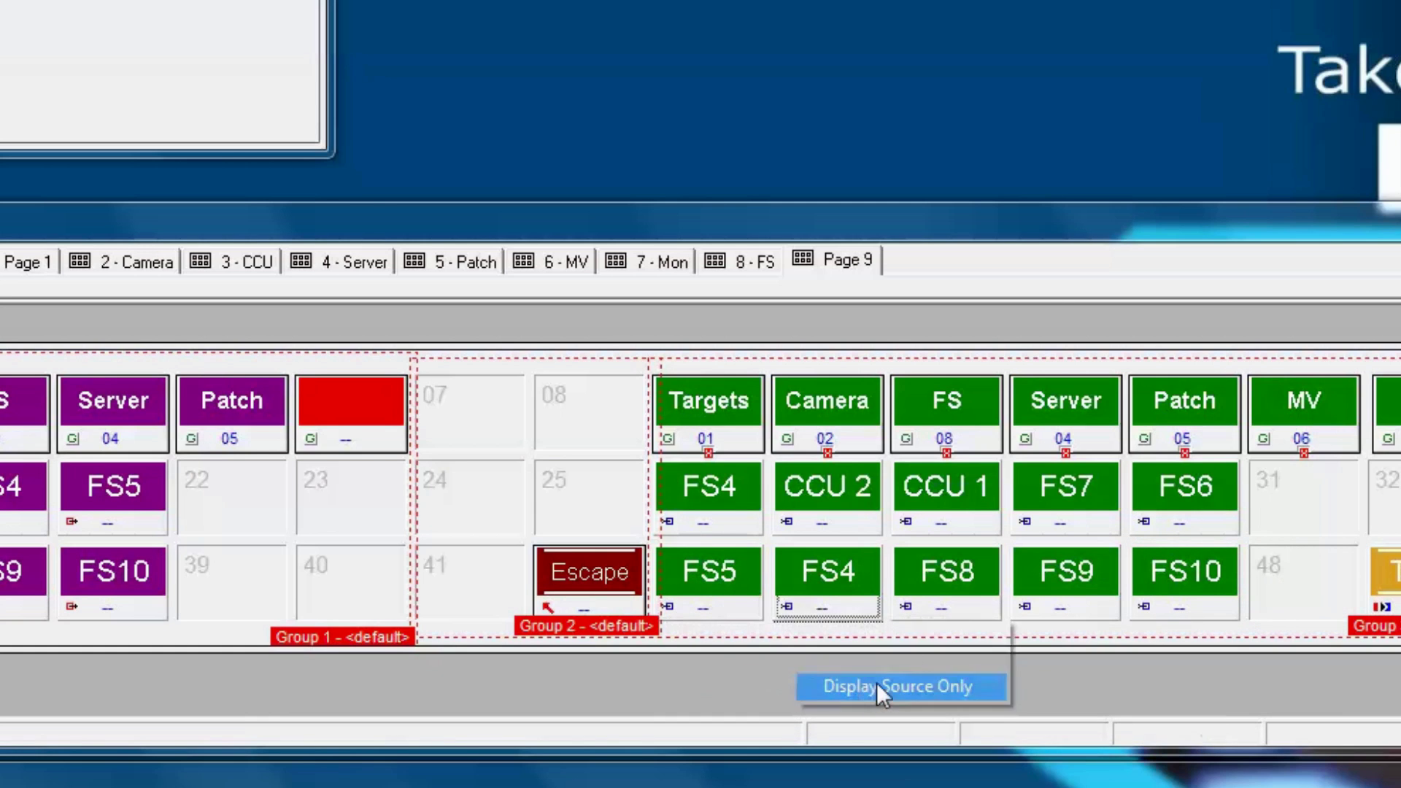
pyautogui.click(915, 617)
pyautogui.click(952, 685)
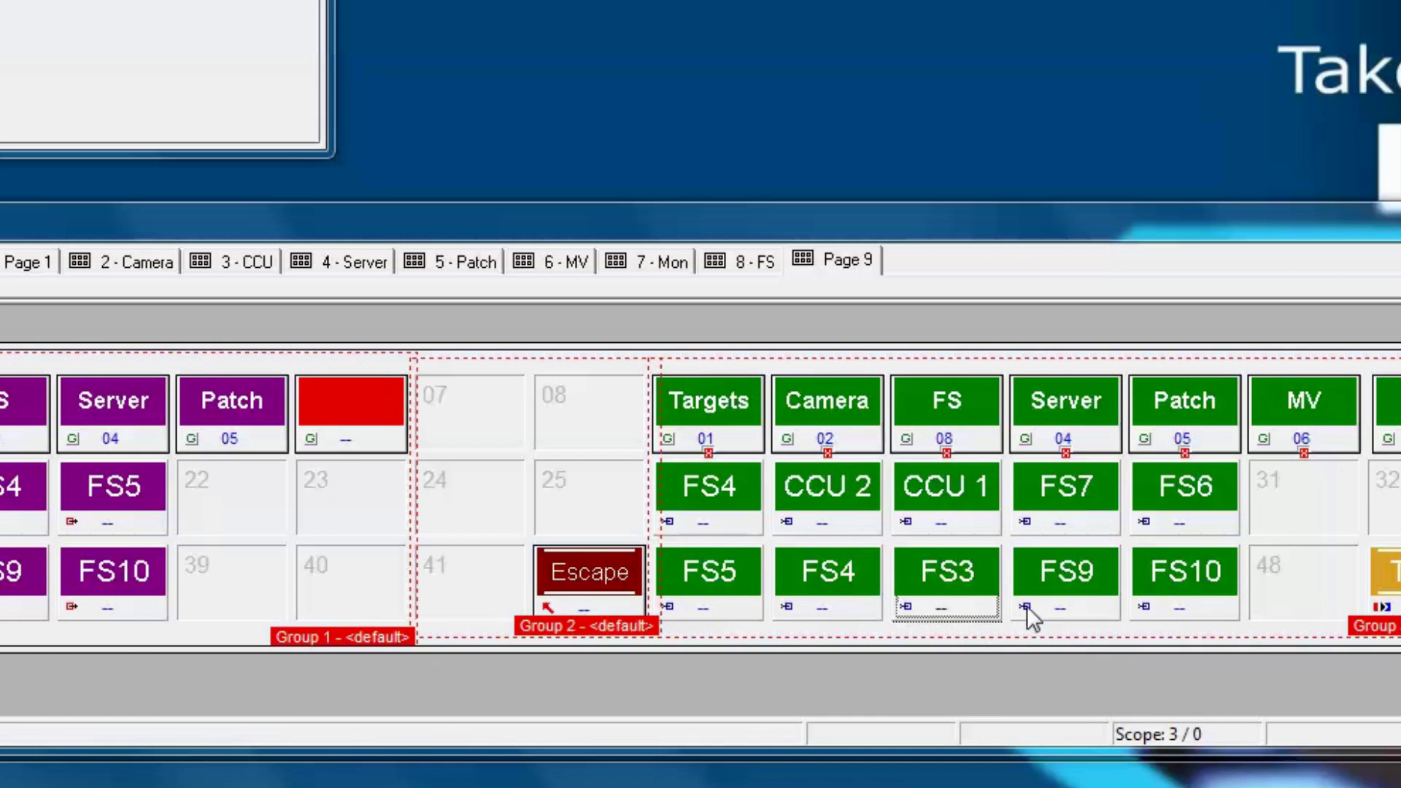
pyautogui.click(1027, 605)
pyautogui.click(1108, 683)
pyautogui.click(1141, 608)
pyautogui.click(1200, 686)
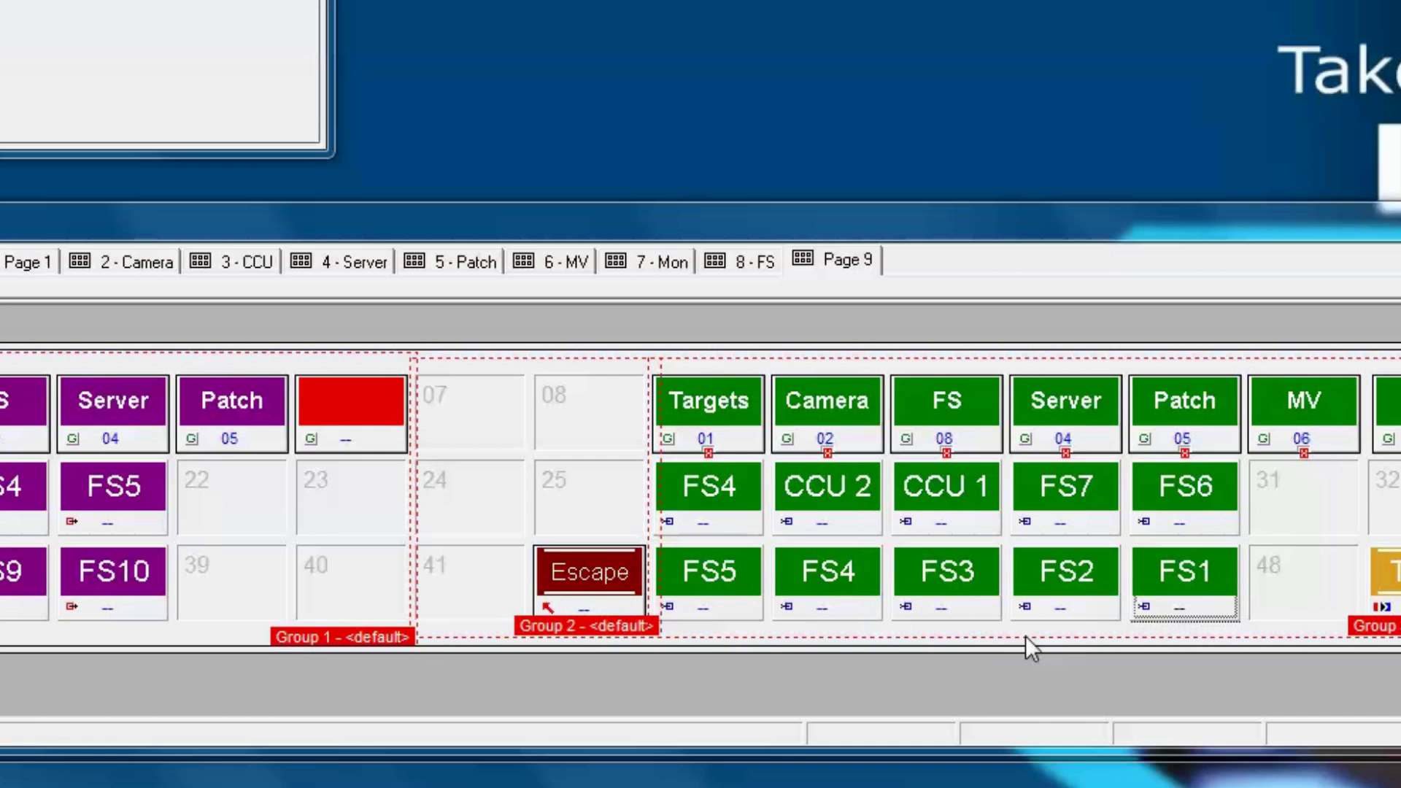
pyautogui.click(755, 262)
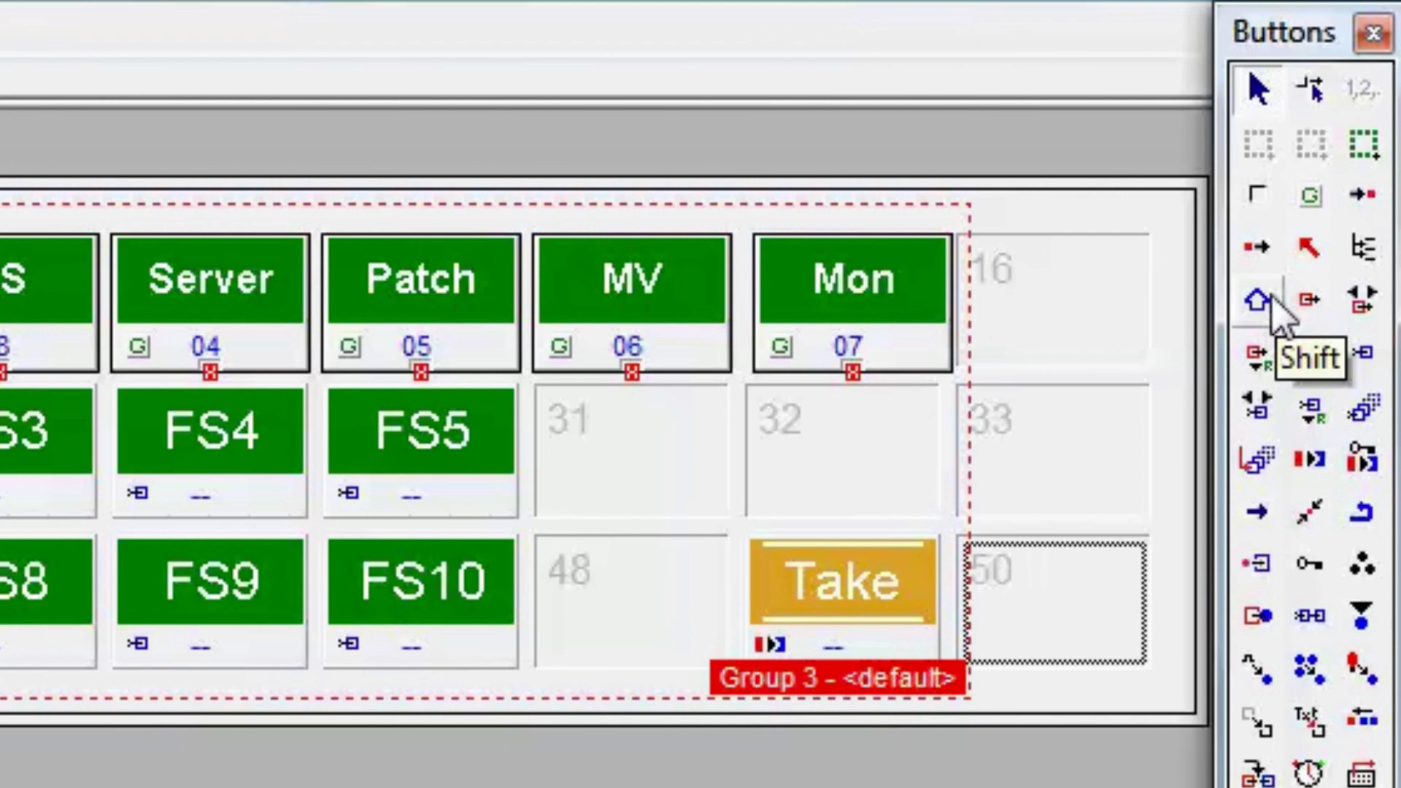
# - Place a Shift button in empty cell 48 of the FS page, linked to Page 9
pyautogui.click(1271, 295)
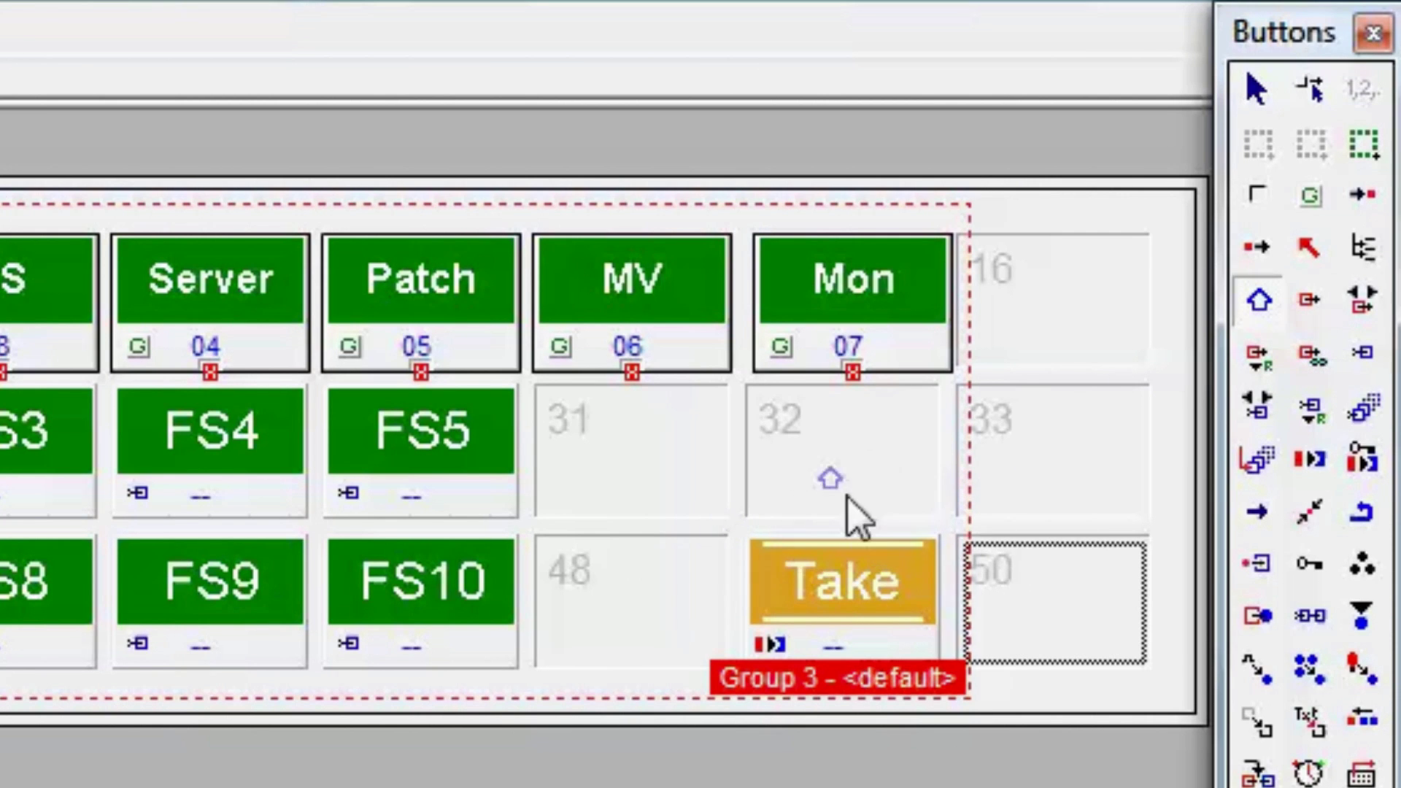
pyautogui.click(658, 598)
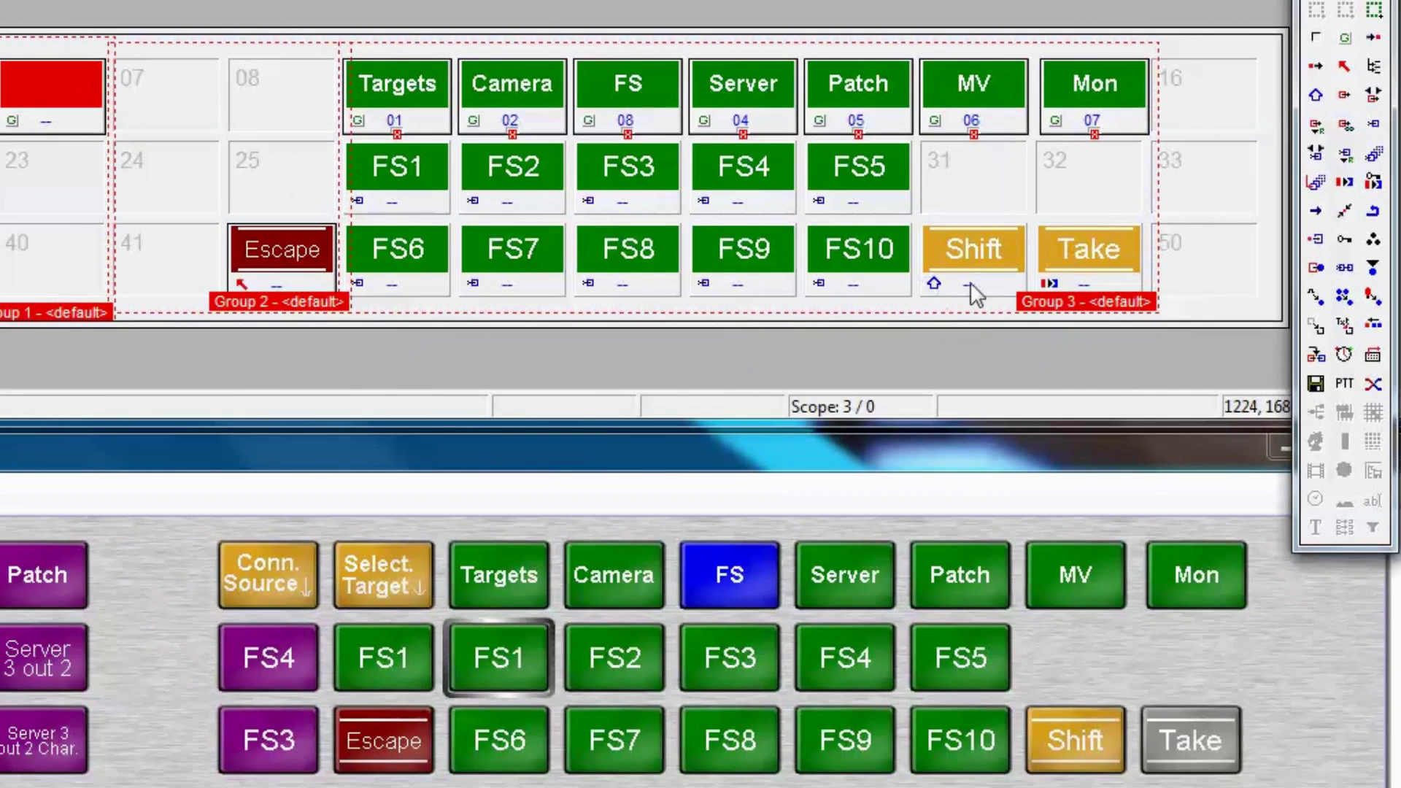
pyautogui.click(964, 288)
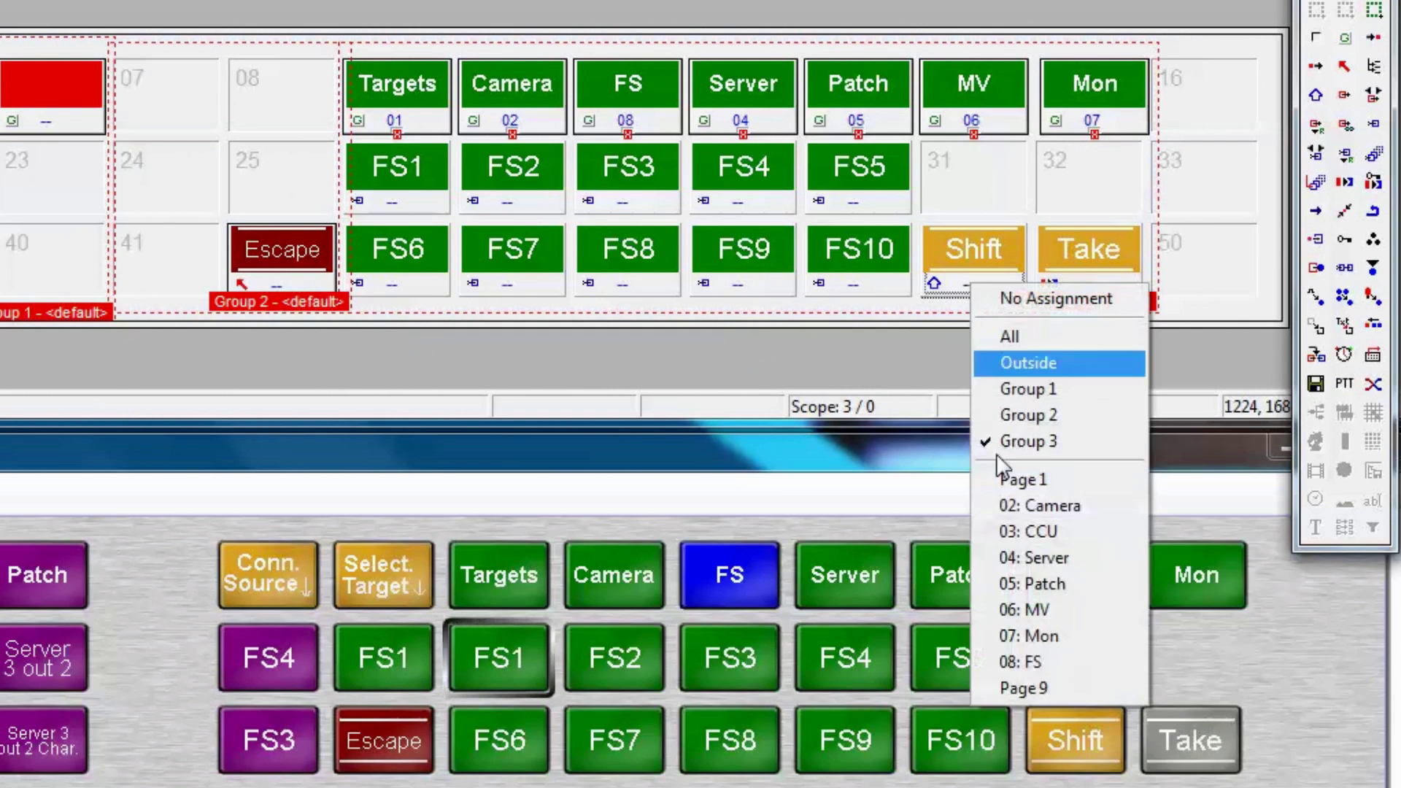
pyautogui.click(1036, 688)
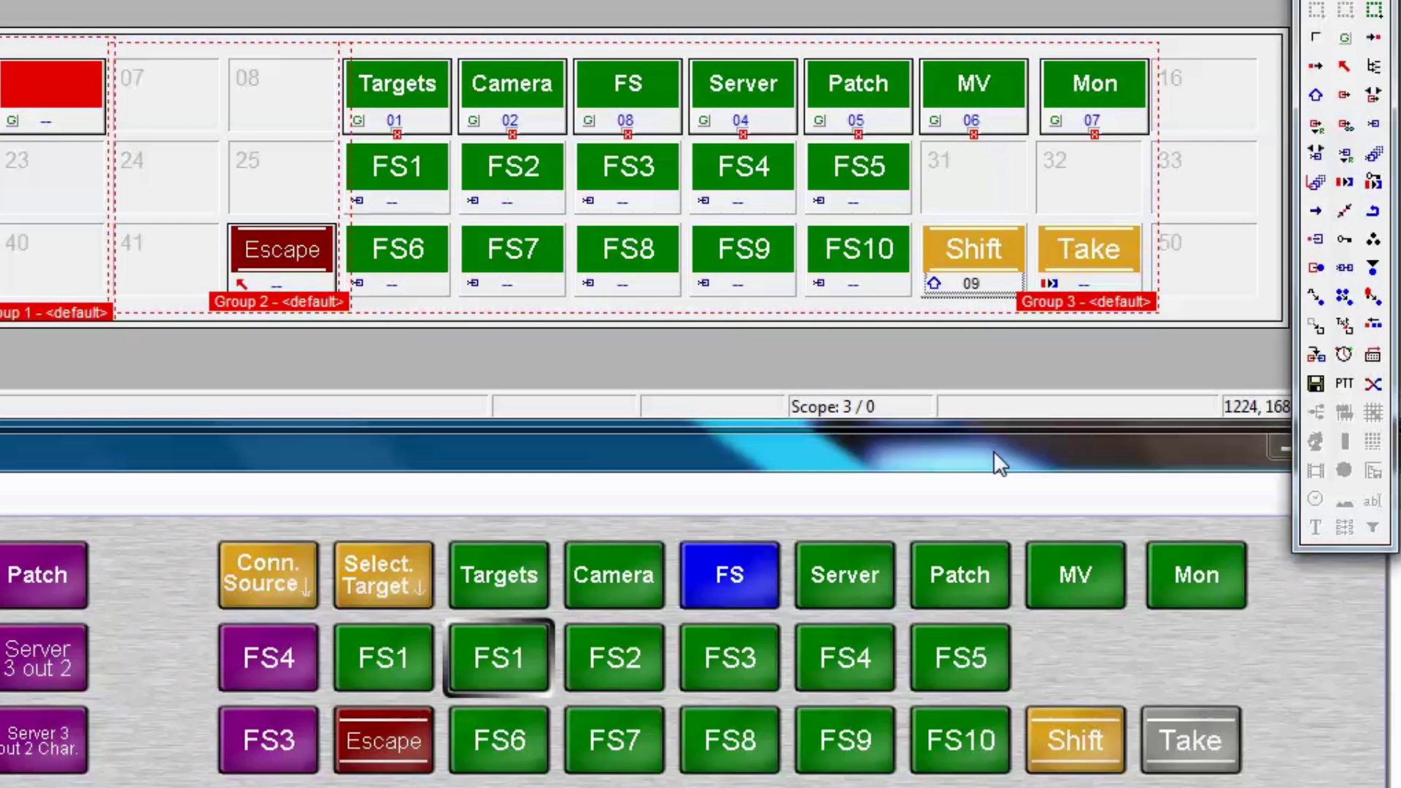
# - Replace the Shift button's default 64x32 bitmap with a two-line 'Show' / 'Sources' label
pyautogui.rightClick(957, 259)
pyautogui.click(988, 266)
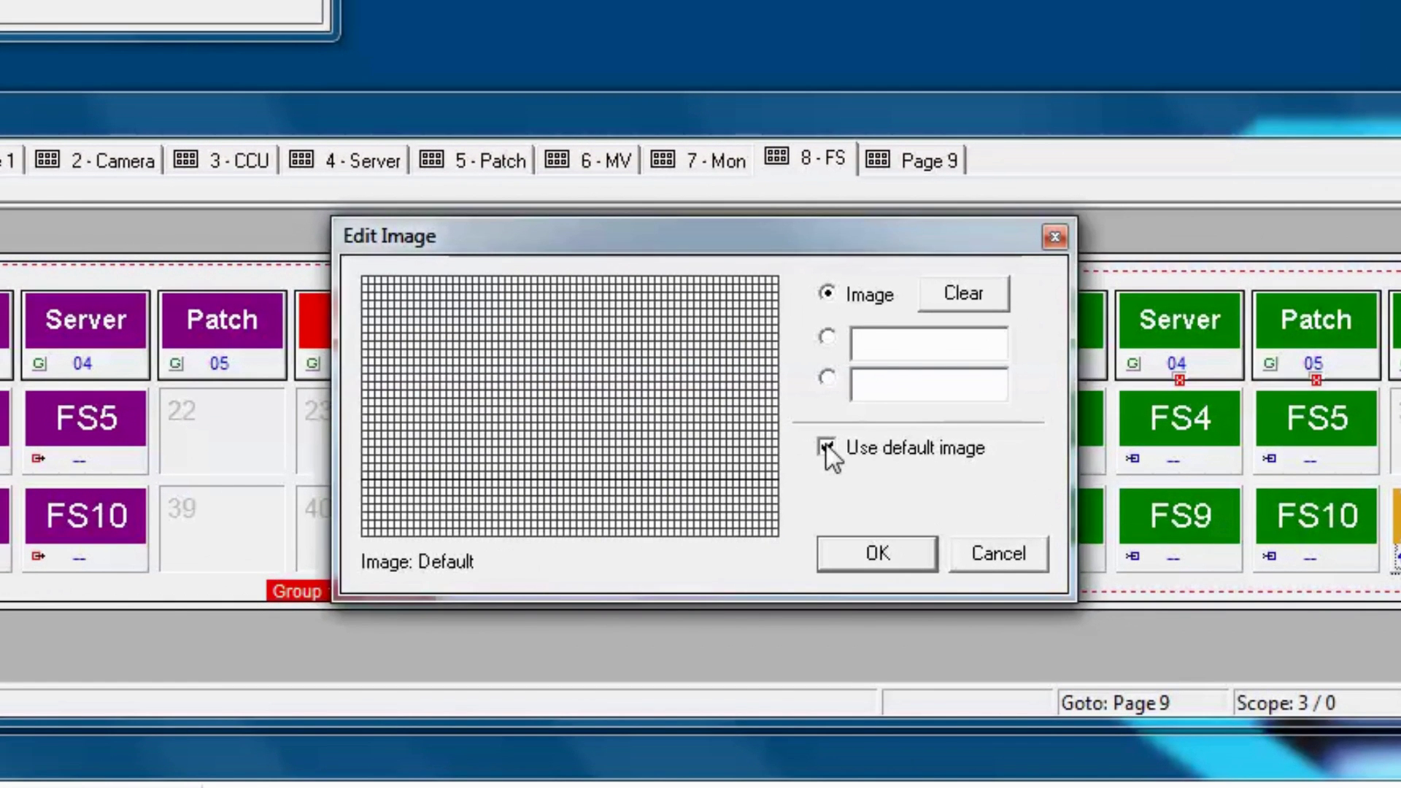
pyautogui.click(827, 448)
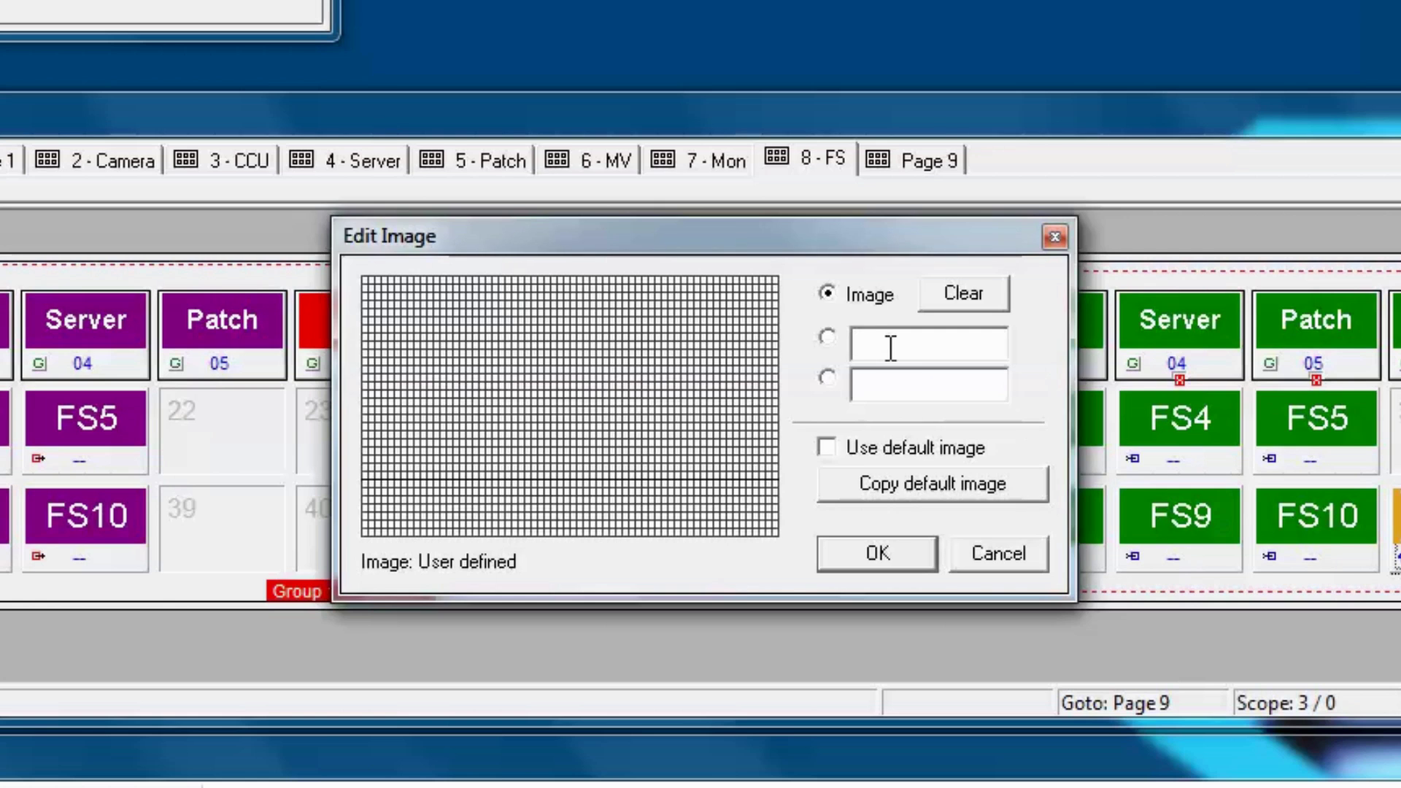
pyautogui.click(890, 348)
pyautogui.write('Show')
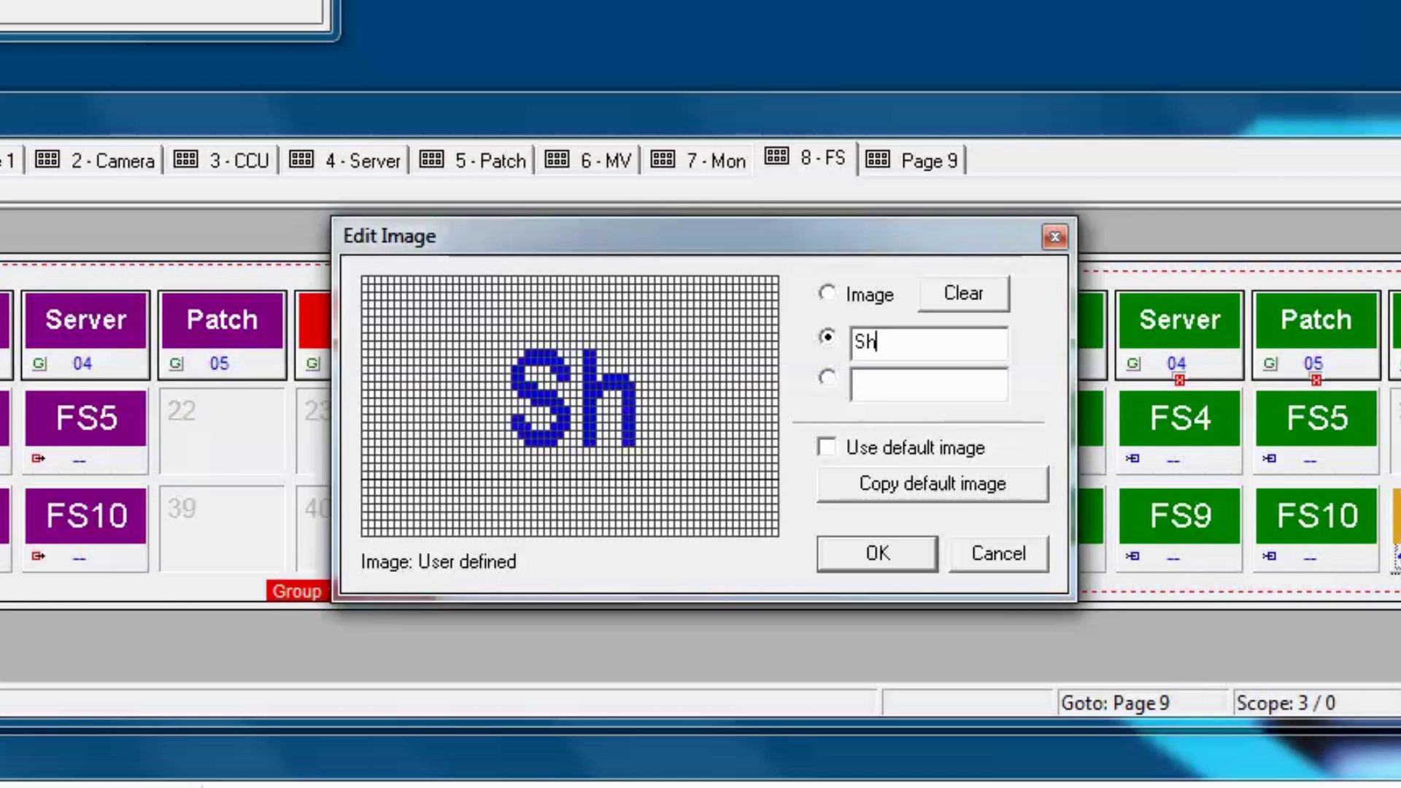
pyautogui.click(890, 385)
pyautogui.write('Sou')
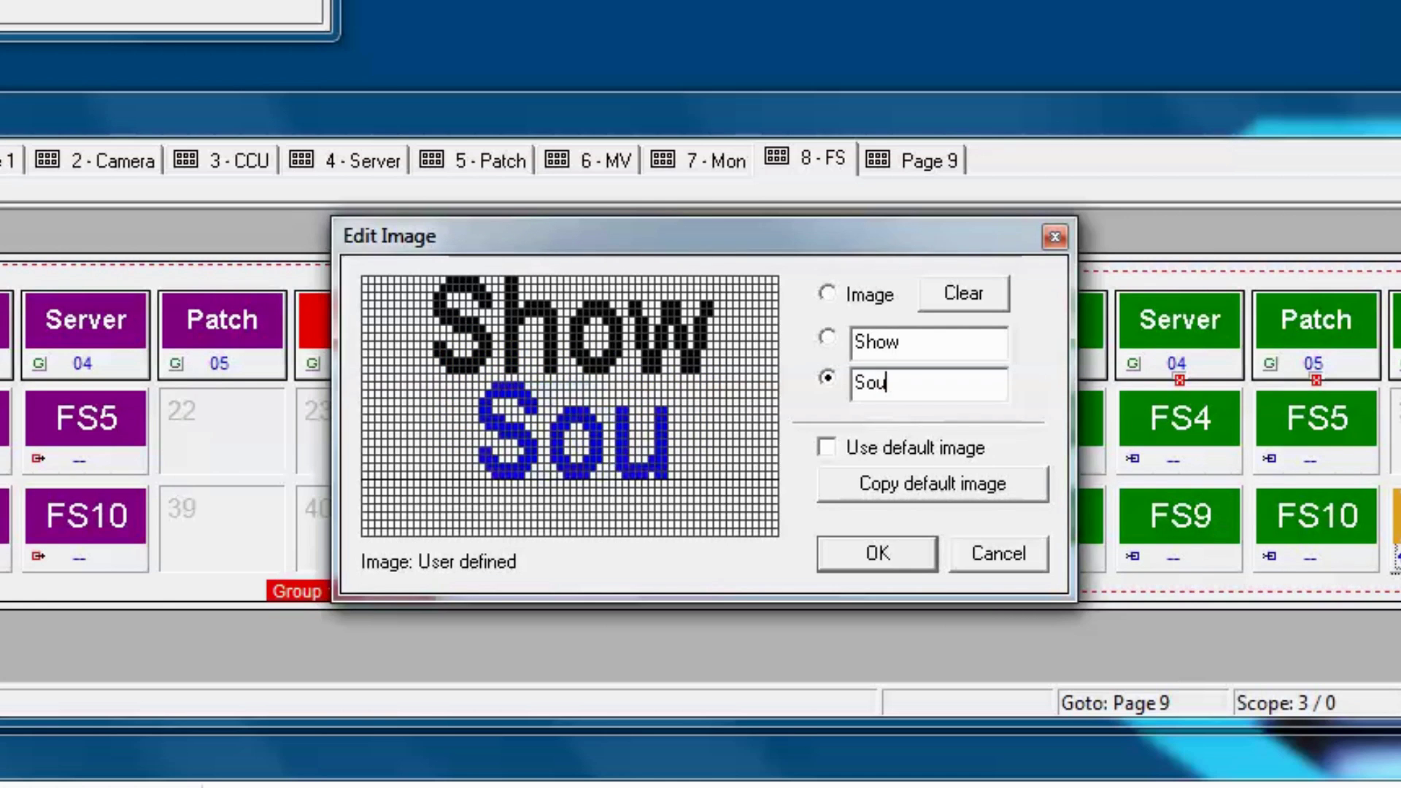
pyautogui.write('rces')
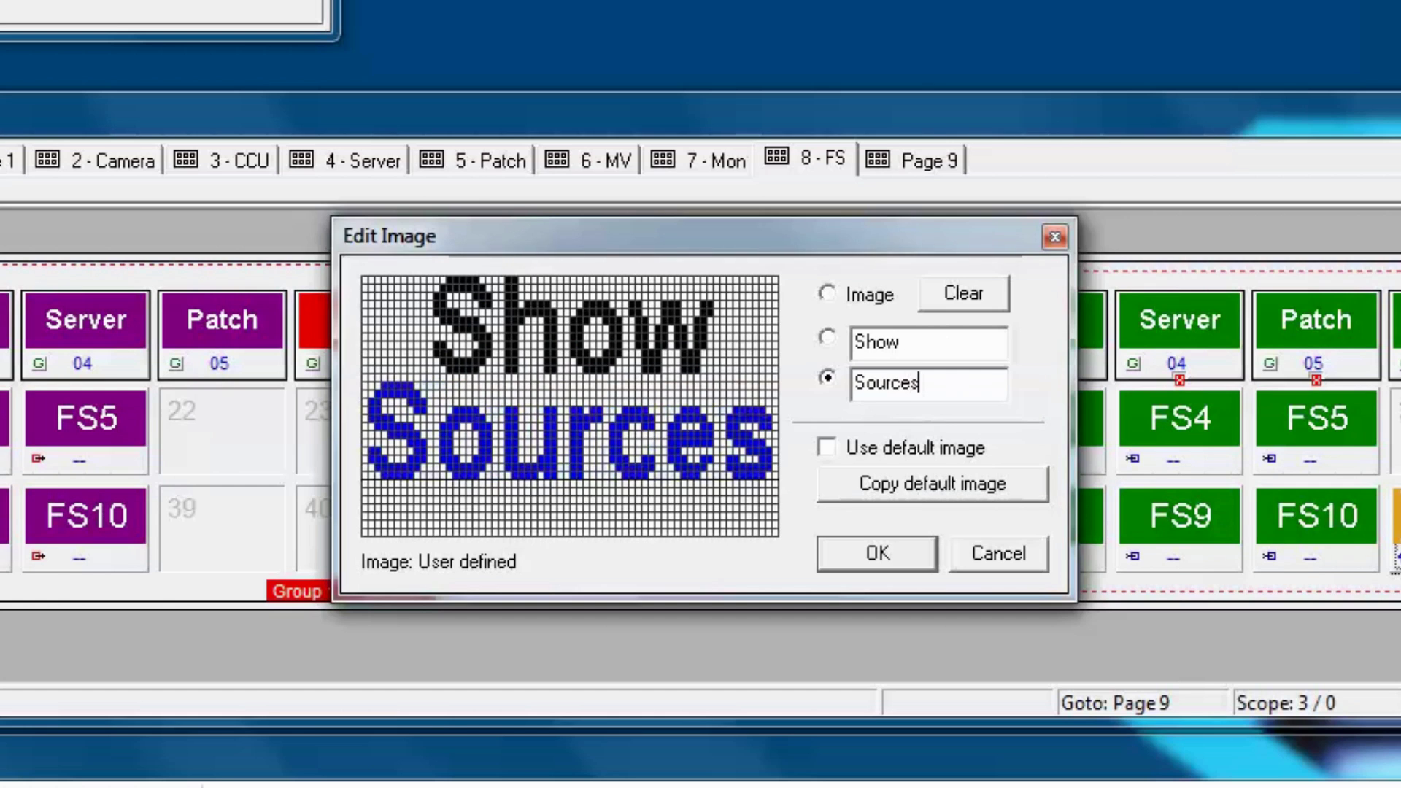
pyautogui.moveTo(611, 457); pyautogui.dragTo(612, 499)
pyautogui.click(826, 337)
pyautogui.moveTo(621, 374); pyautogui.dragTo(620, 388)
pyautogui.click(845, 545)
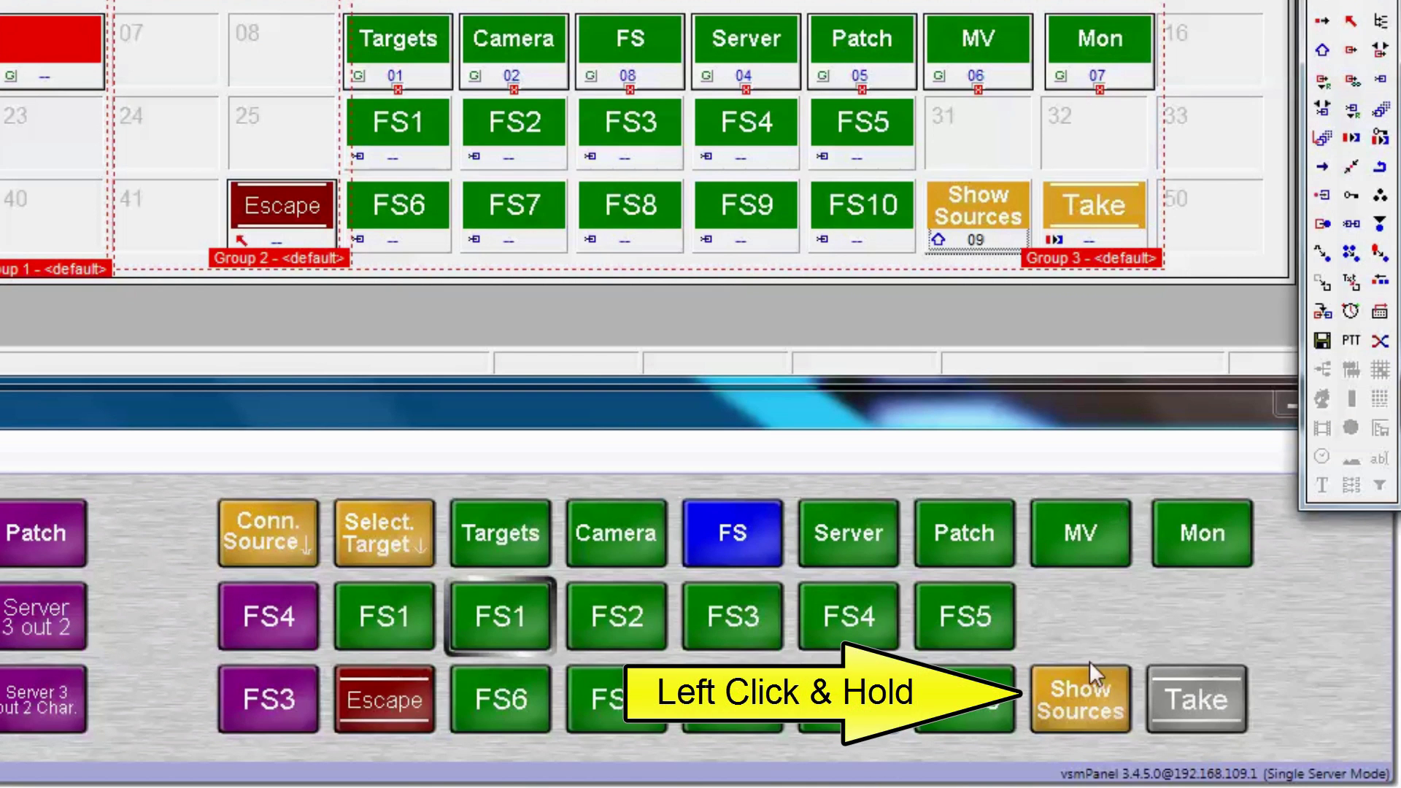
pyautogui.click(1088, 703)
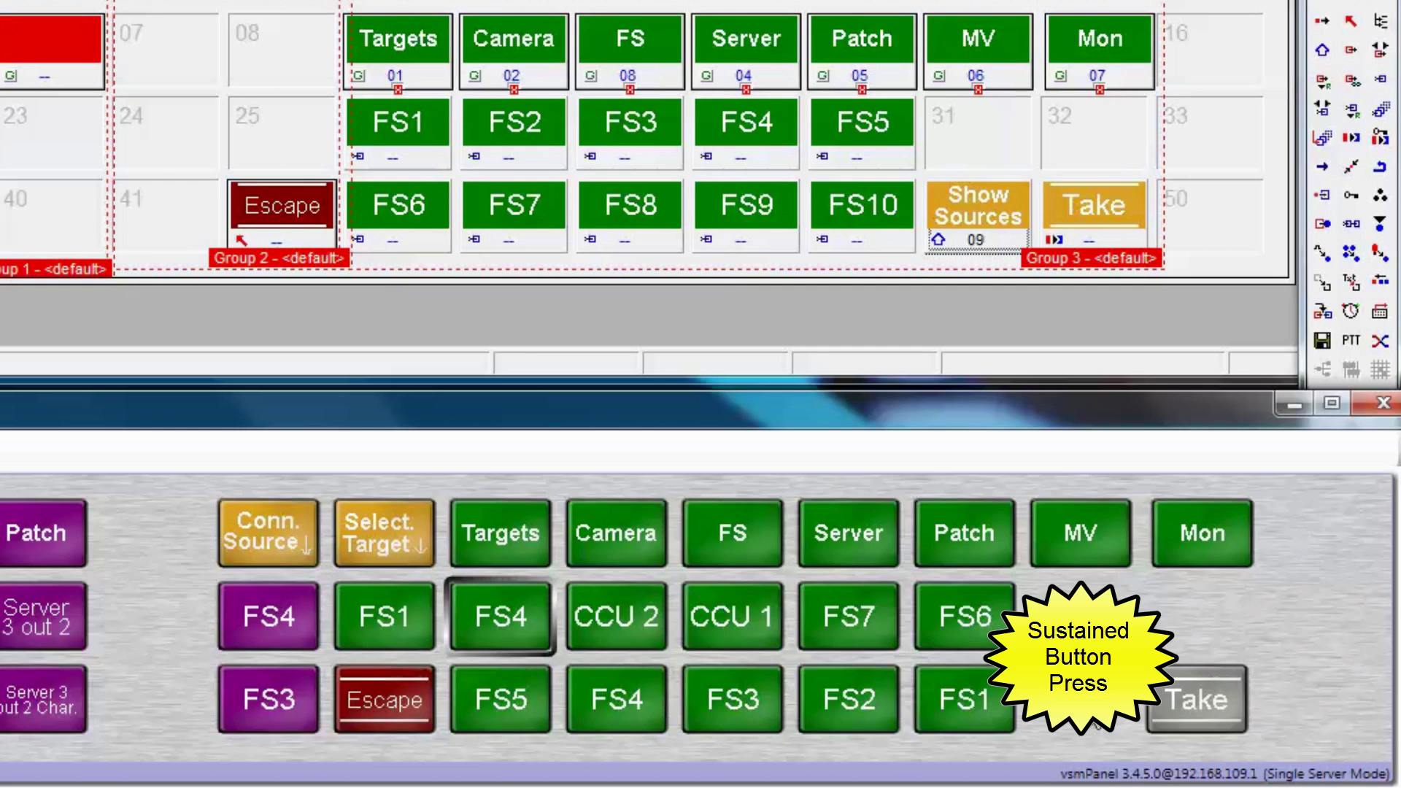
pyautogui.click(1088, 703)
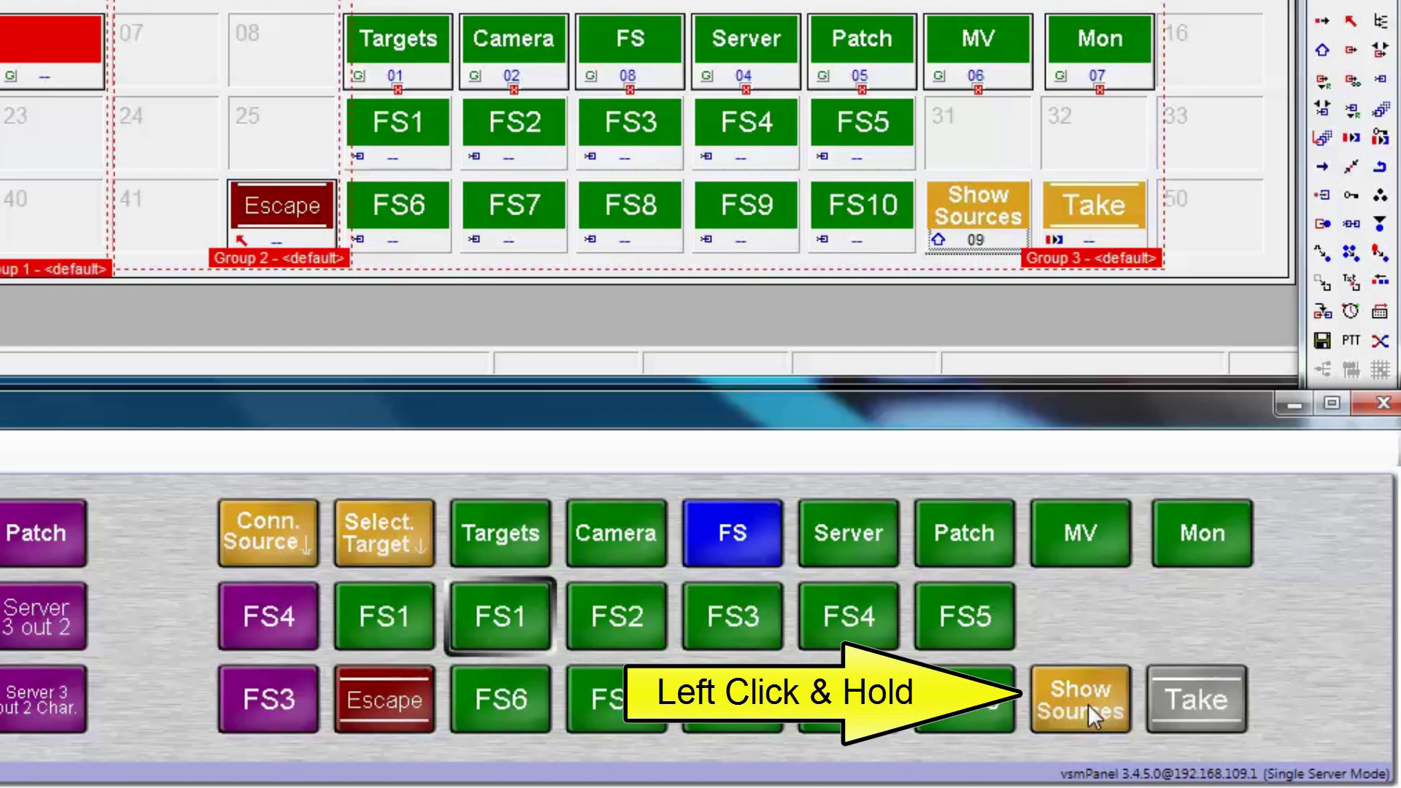
pyautogui.click(1088, 703)
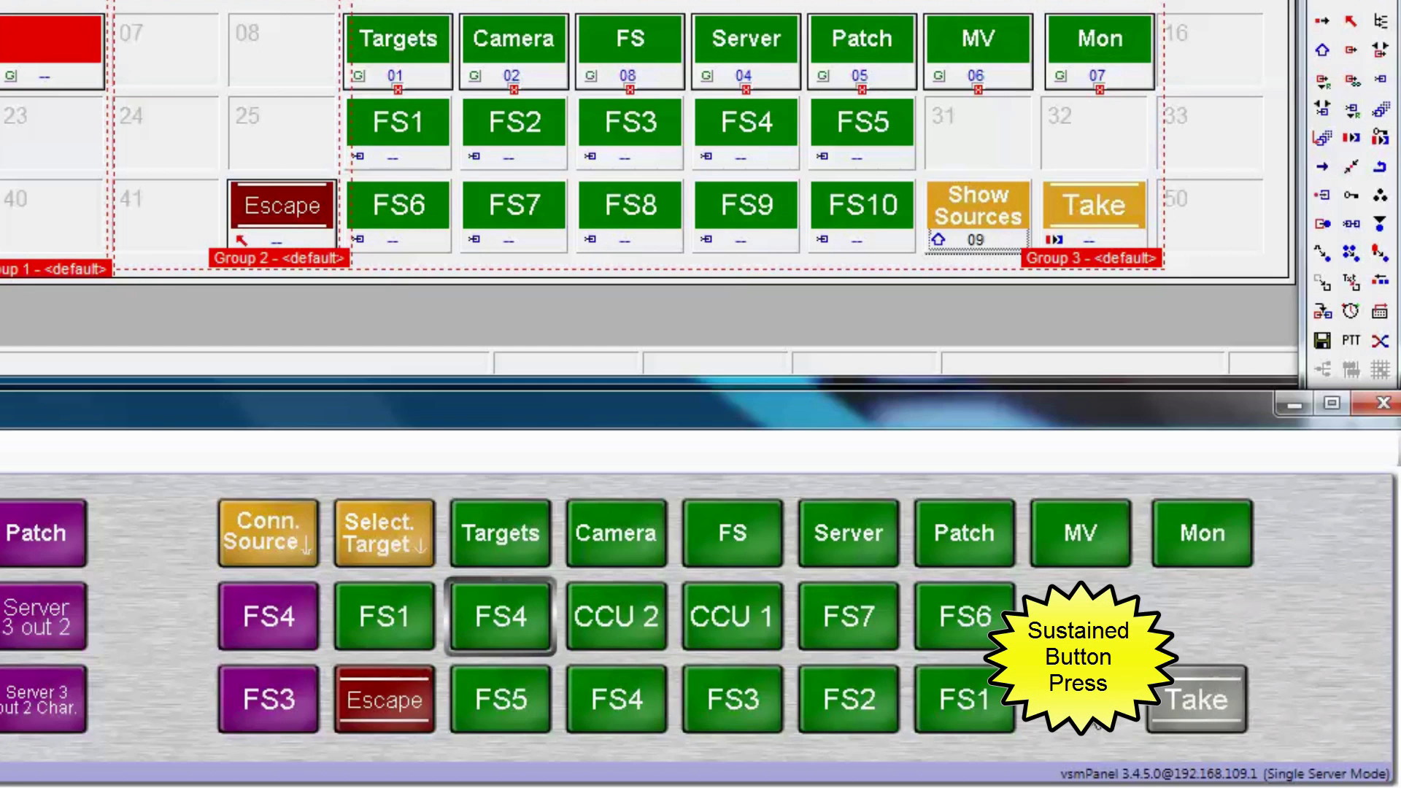